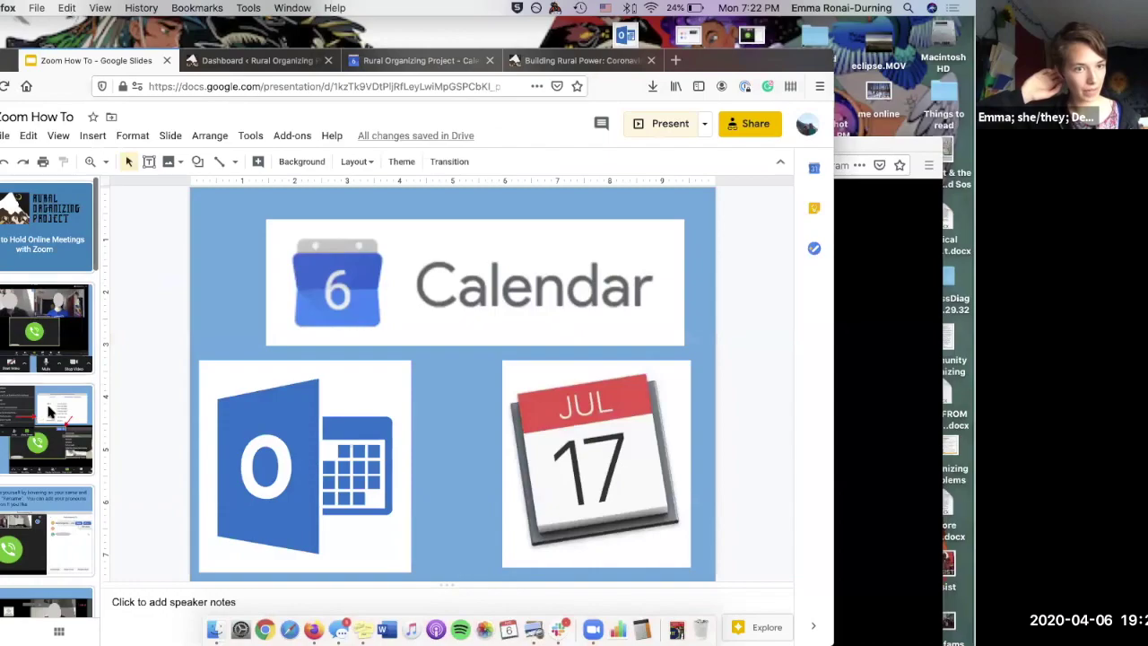
- Start the Zoom How To slideshow from slide 16
click(52, 543)
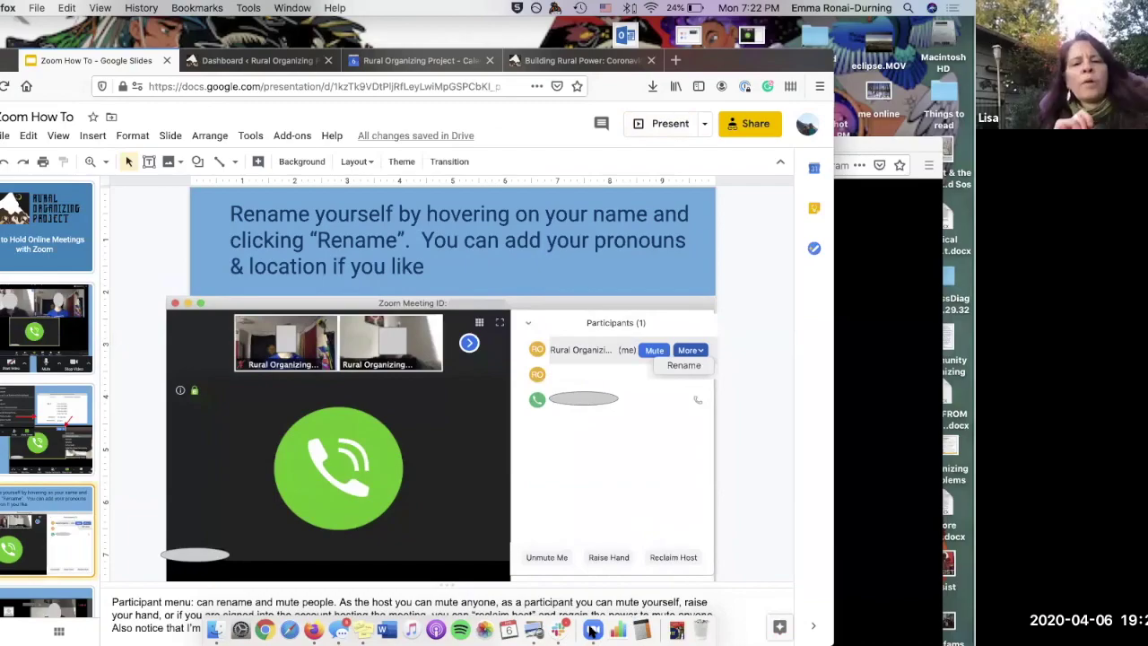
click(593, 629)
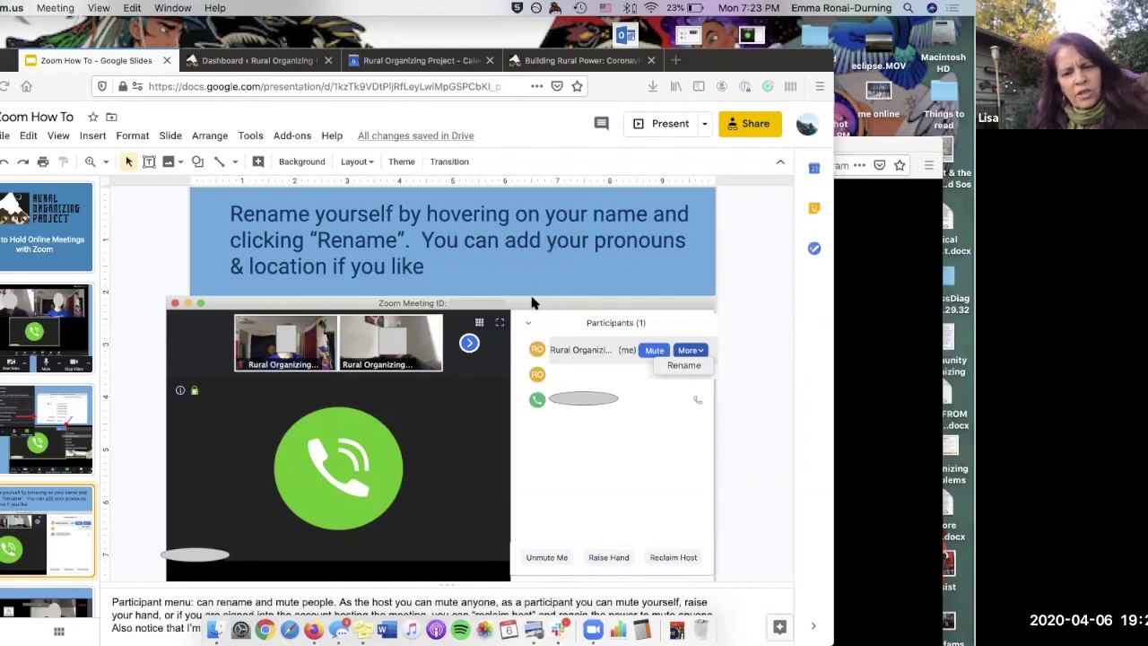
click(687, 435)
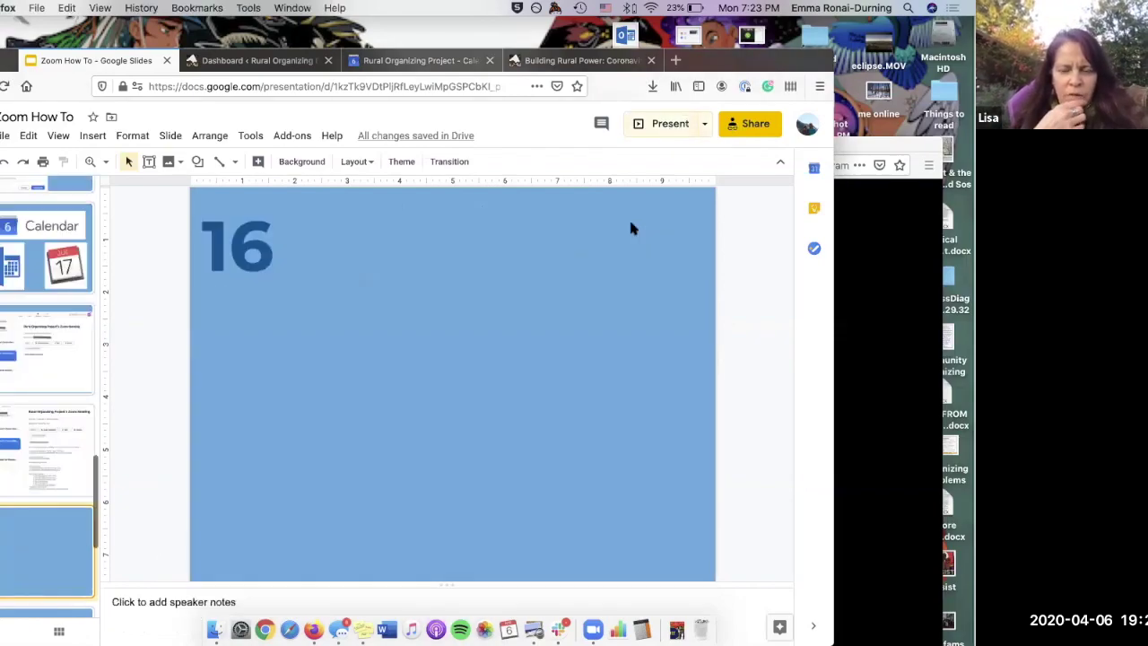
key(super+Return)
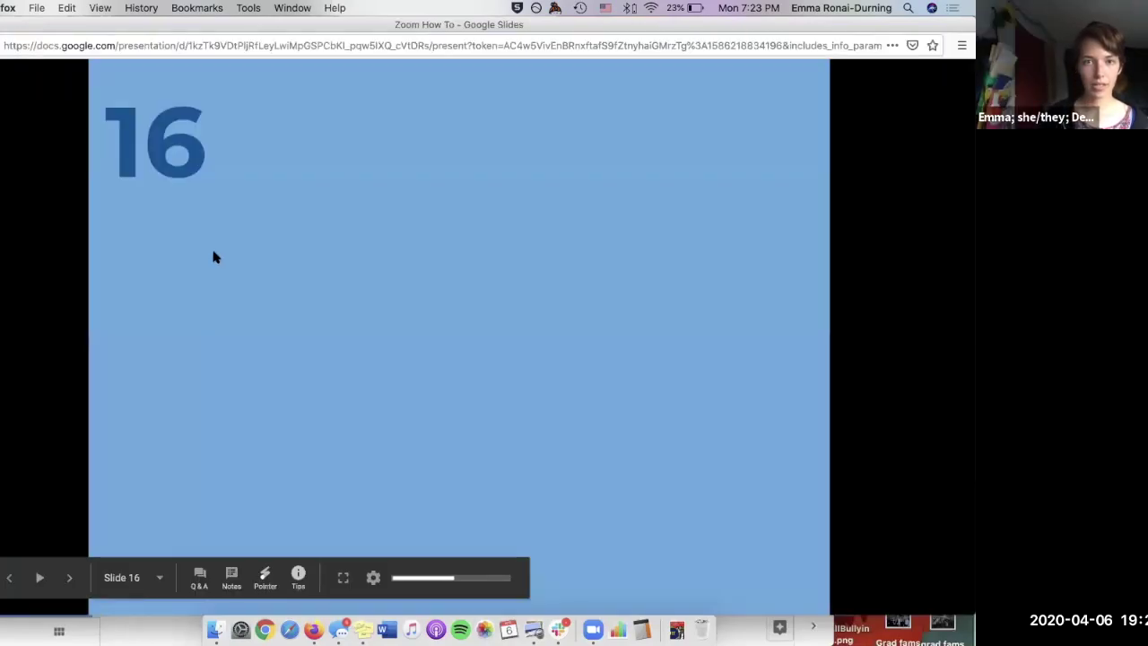
- Go back through the slideshow to the slide on renaming yourself, looking at the mobile meeting slides around it
key(Left)
key(Left)
key(Left)
key(Left)
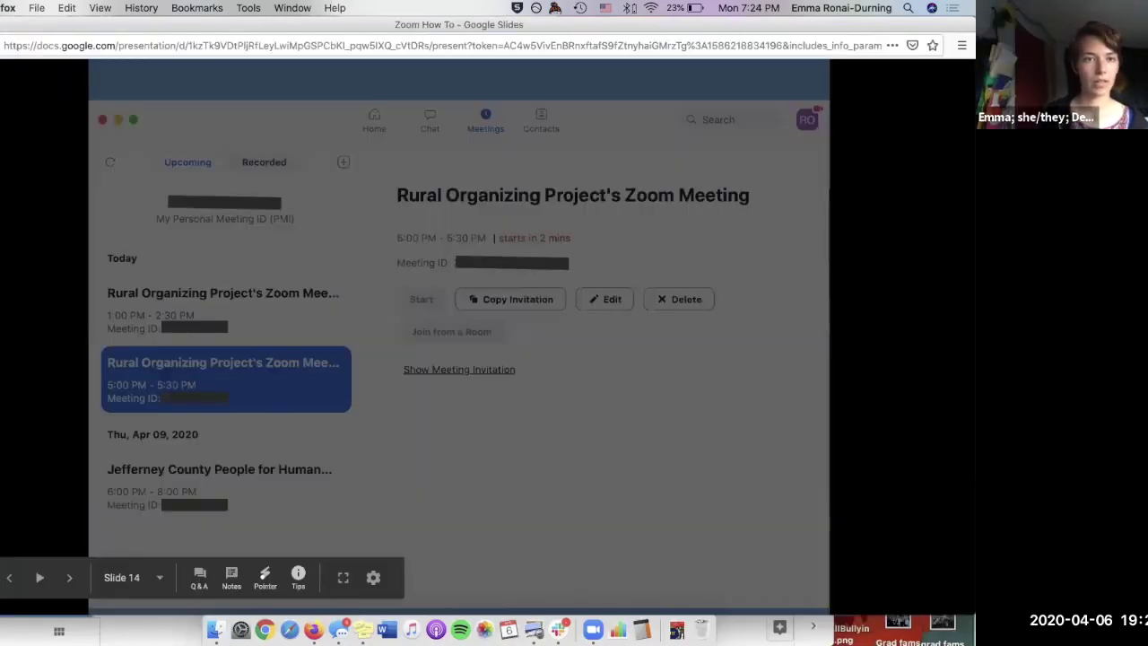
key(Left)
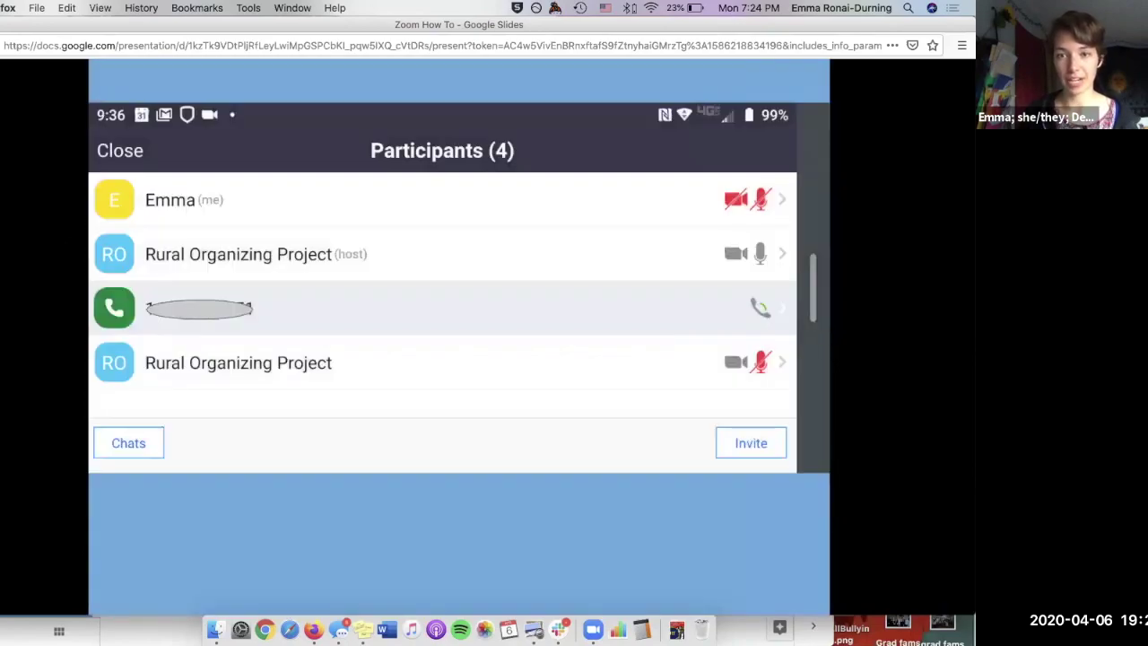
key(Right)
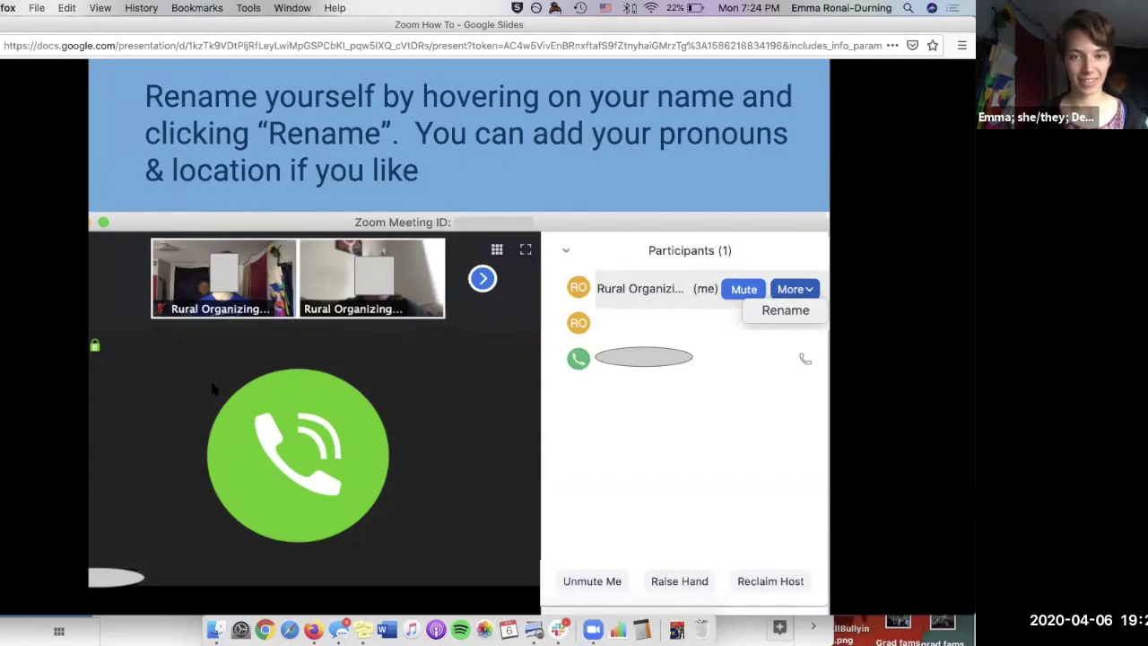
key(Right)
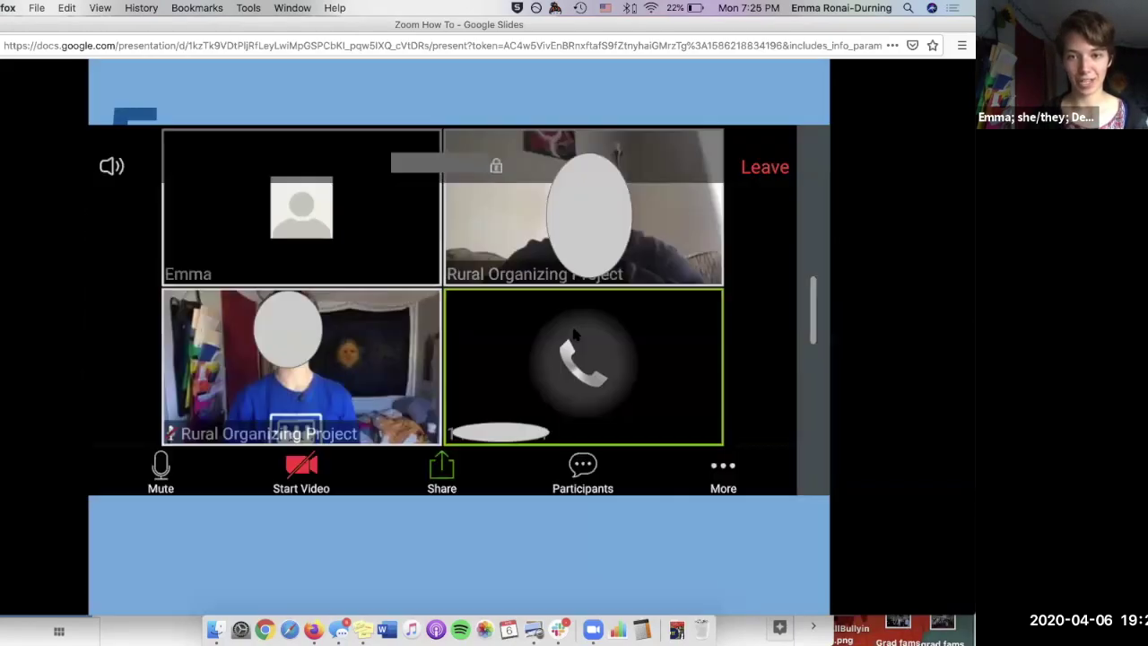
key(Right)
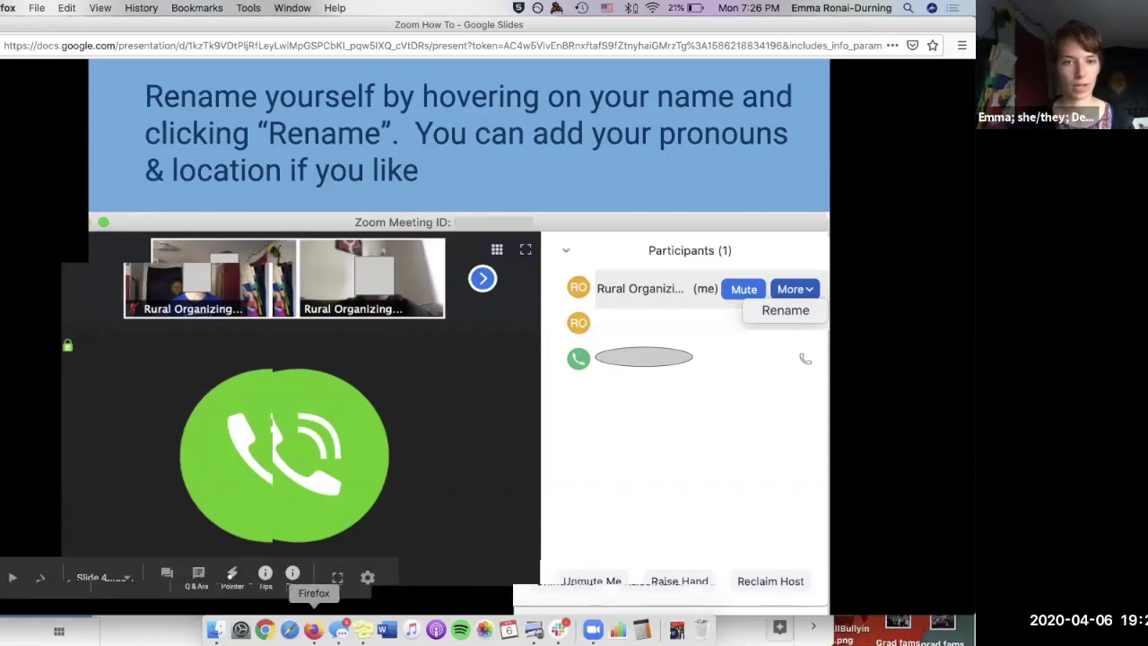
- Move the slideshow and deck windows aside and bring up the Google Calendar week view
click(312, 630)
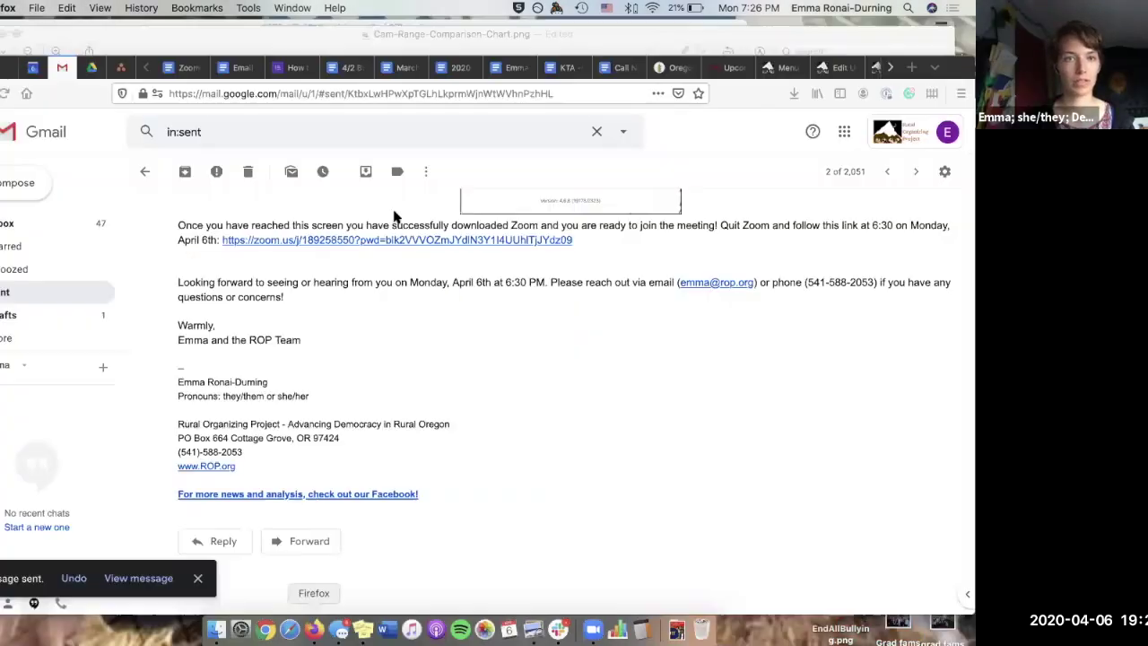
key(ctrl+Right)
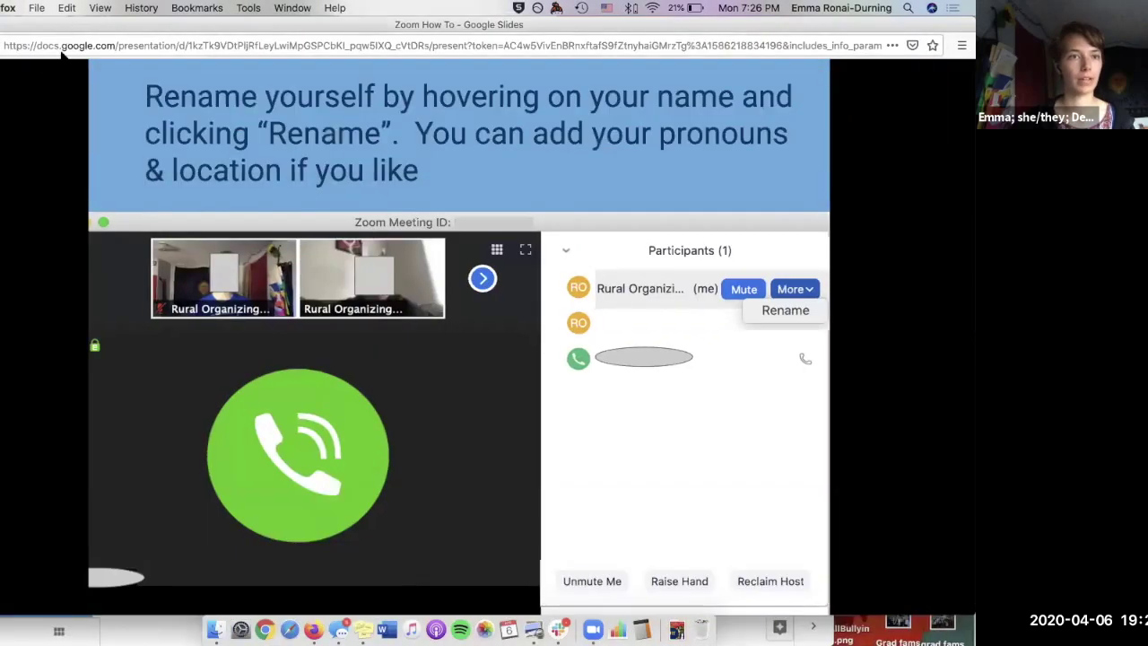
drag(5, 23, 5, 116)
click(52, 80)
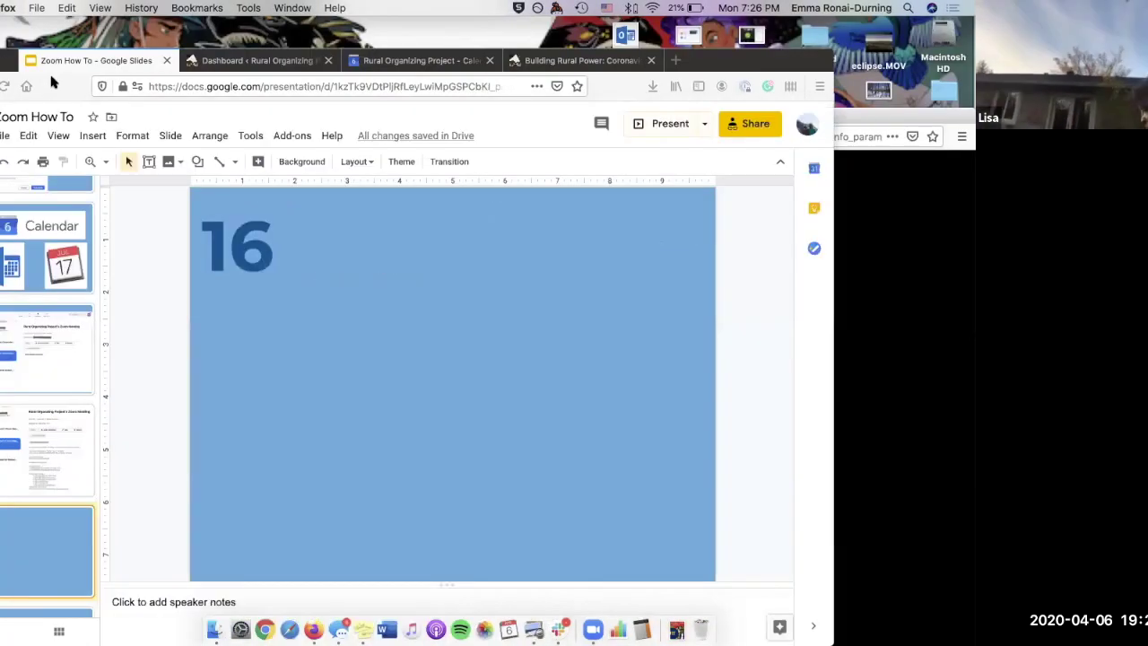
drag(5, 63, 6, 112)
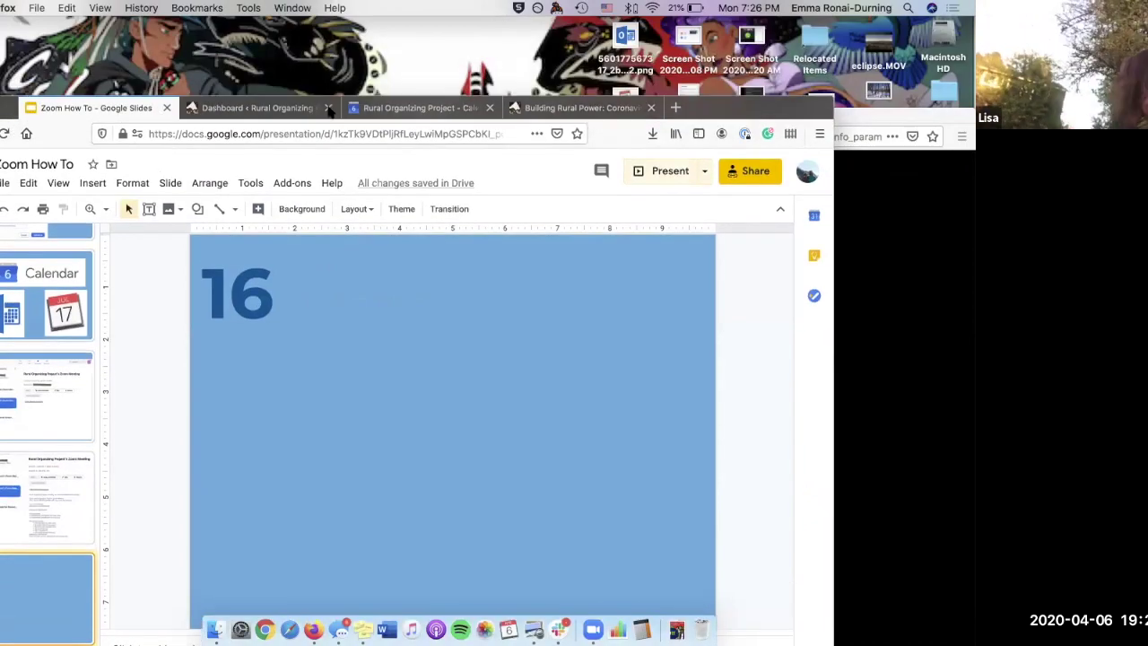
click(403, 109)
drag(764, 109, 841, 45)
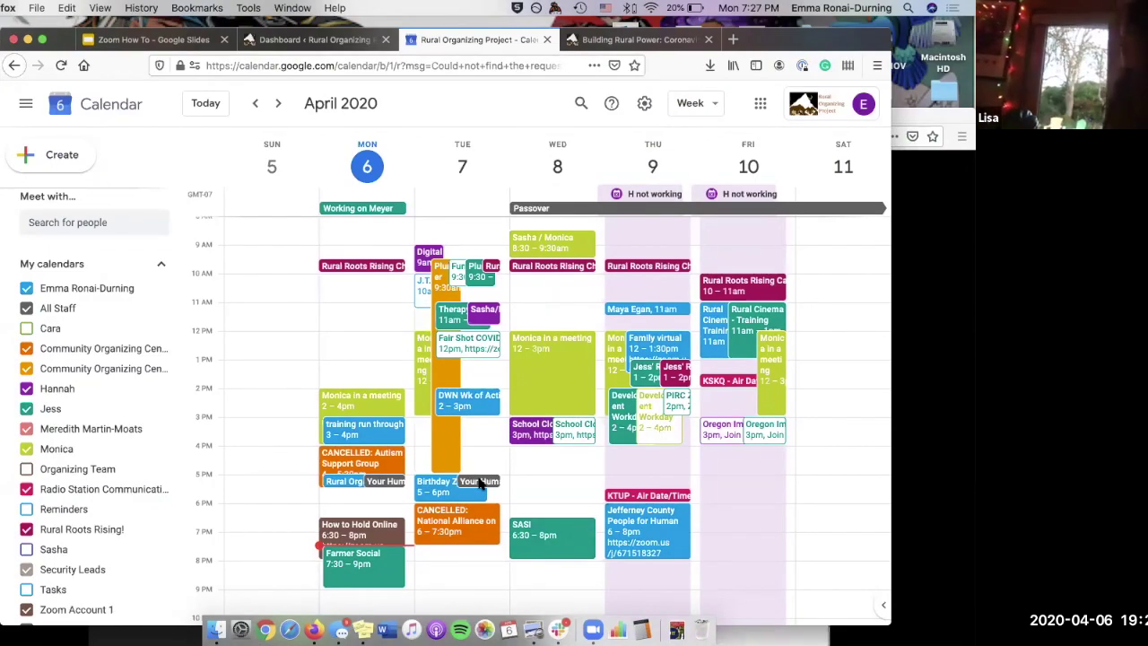
- Open the Your Human Dignity Group event on Tuesday, April 7 in the full event editor
click(480, 482)
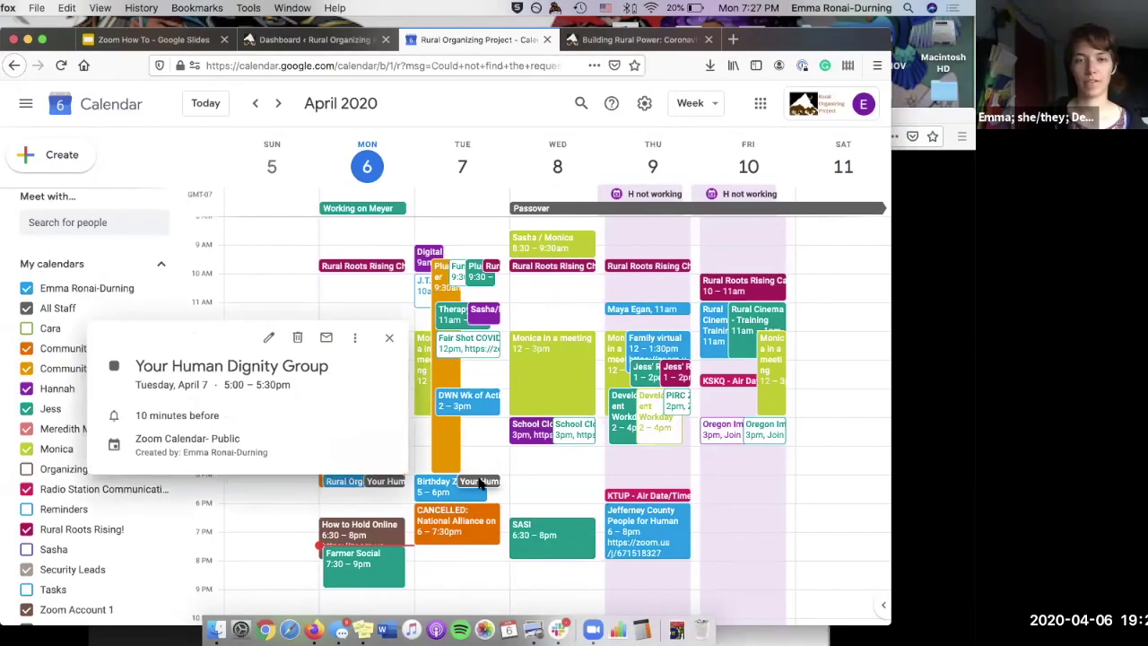
click(269, 340)
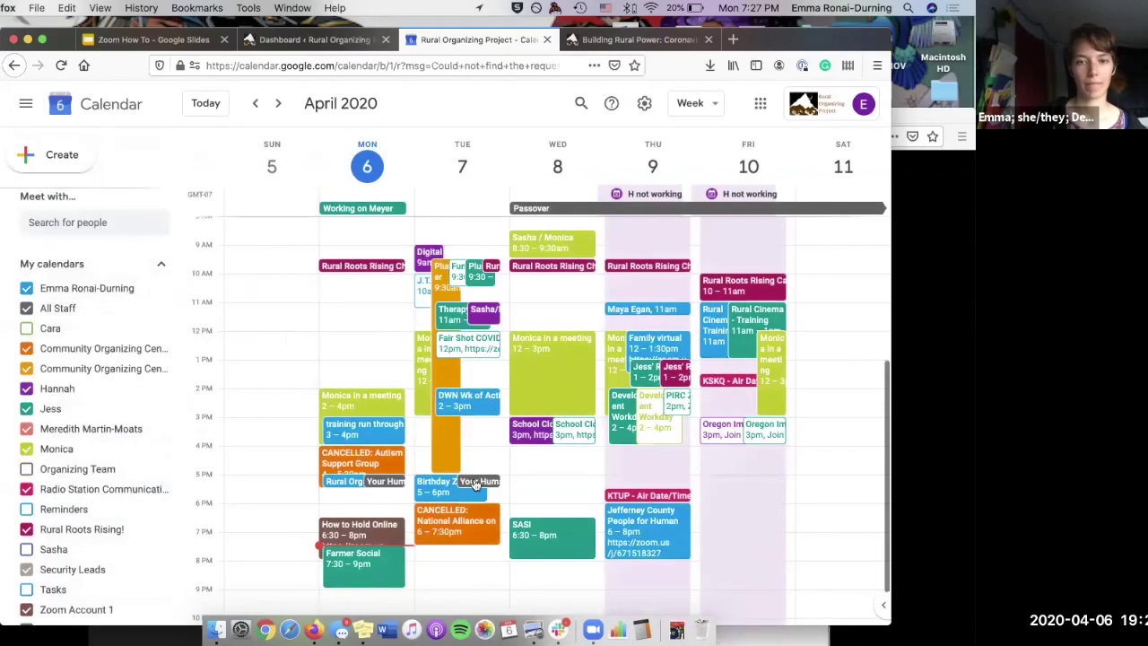
click(477, 483)
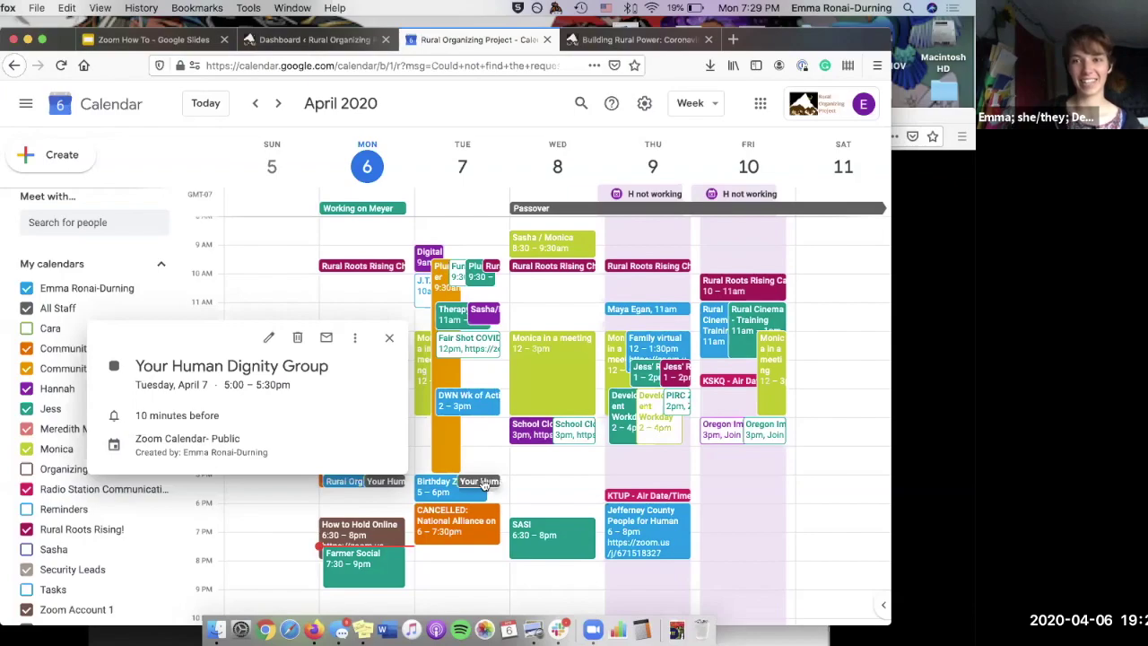
click(270, 342)
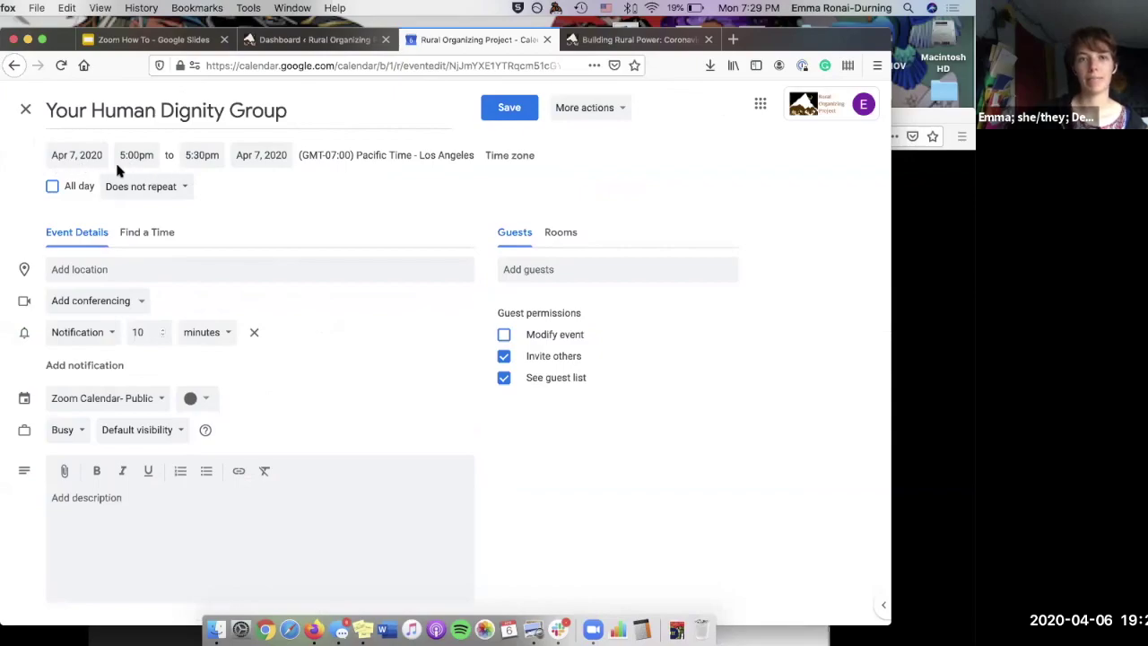
- Examine the event's title, start and end date pickers and time choices, and close the editor without changing anything
click(289, 111)
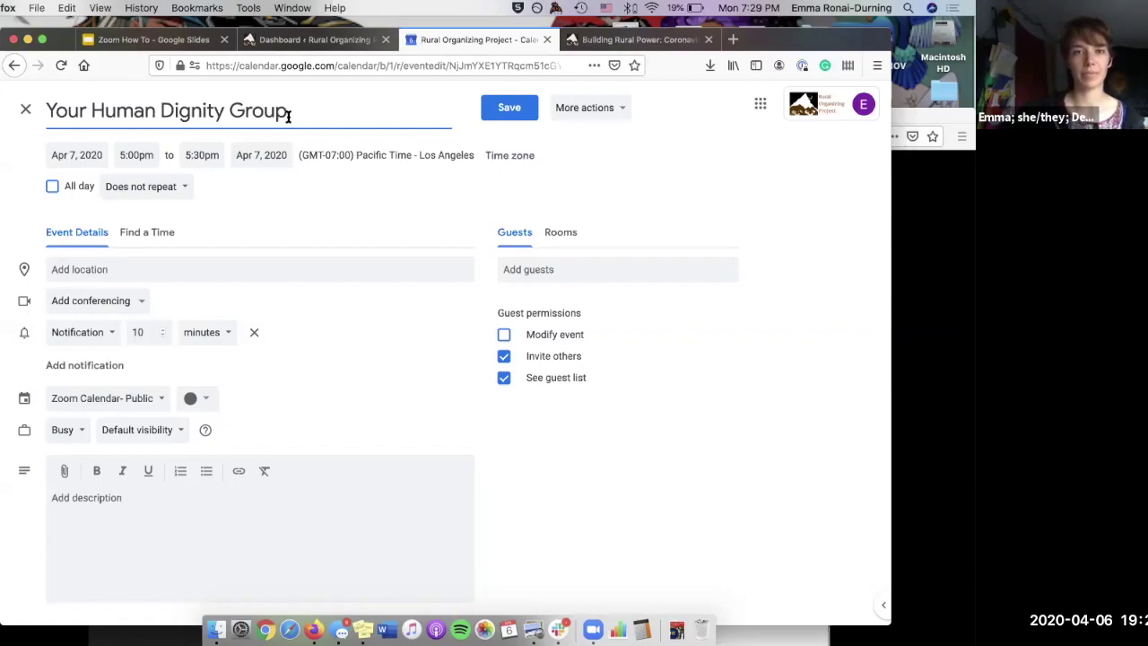
click(75, 155)
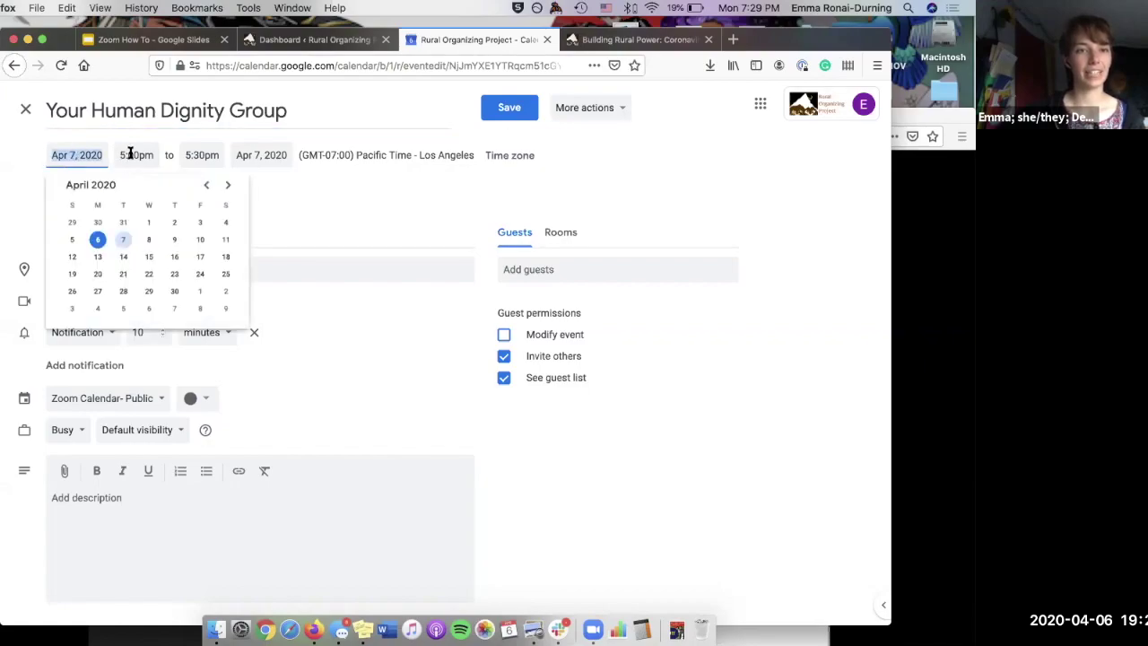
click(130, 154)
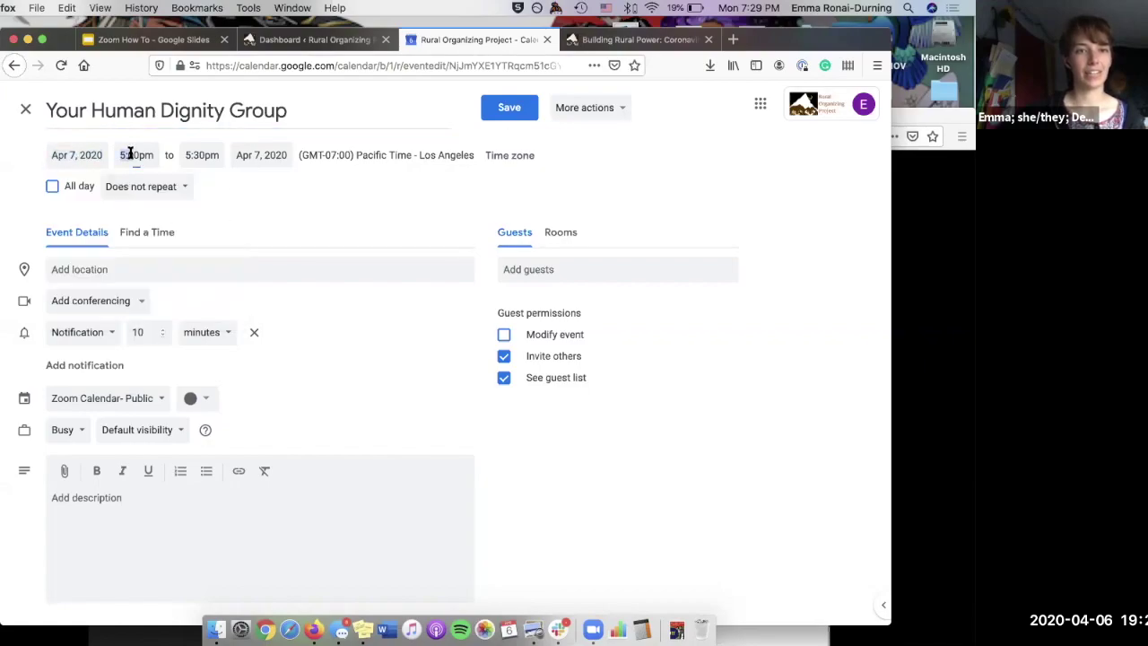
click(196, 154)
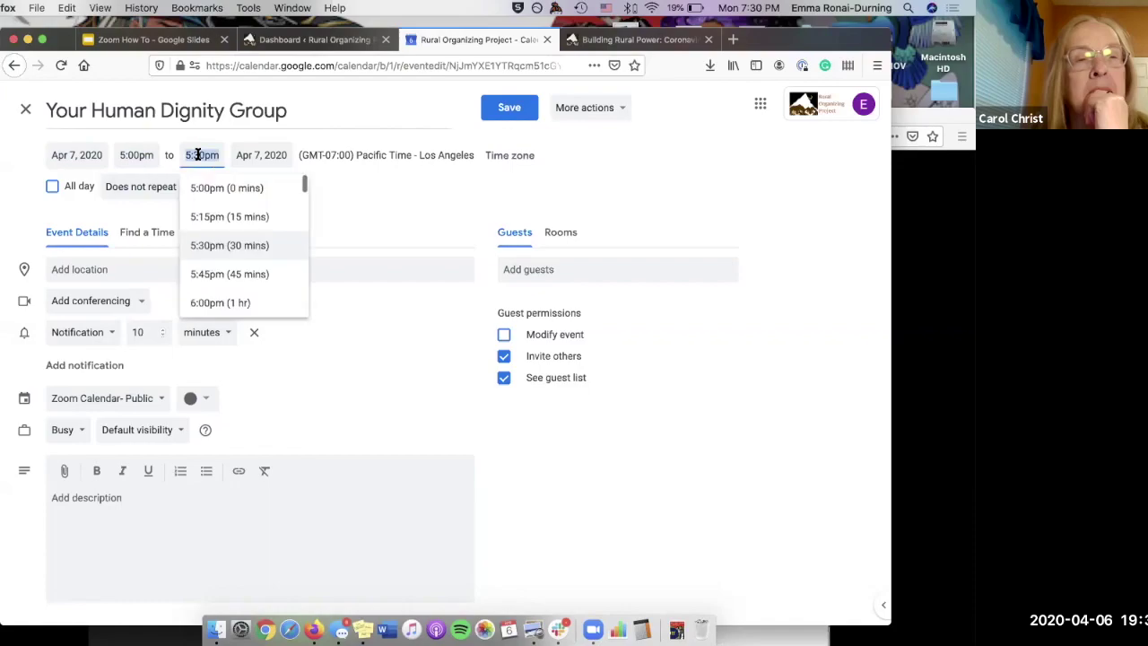
click(261, 154)
click(61, 154)
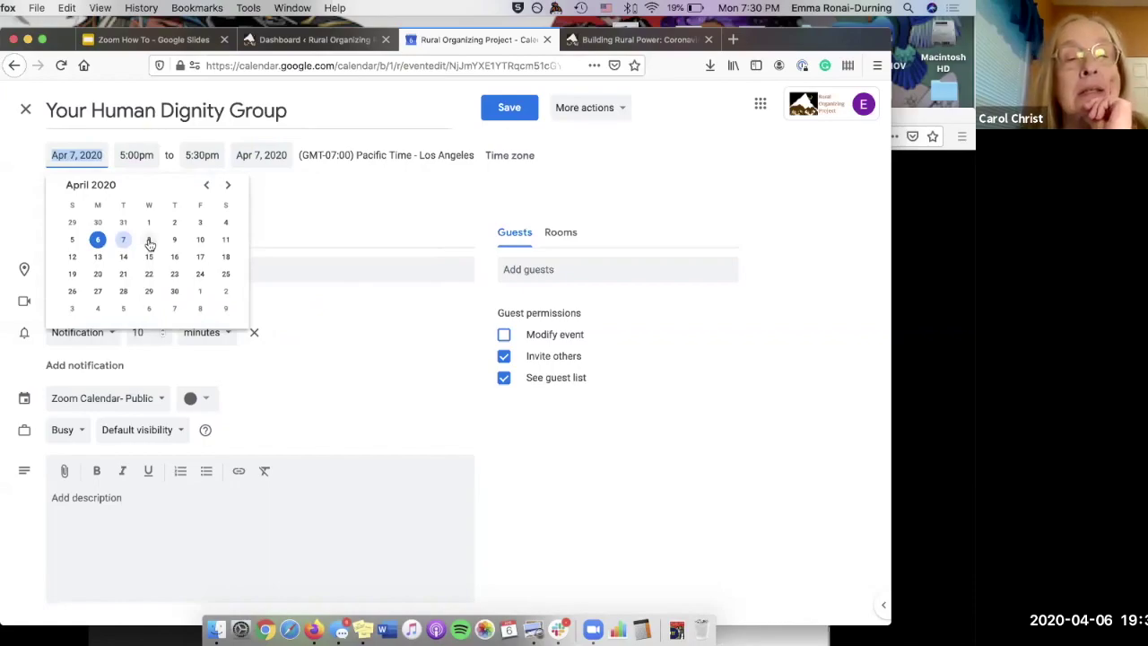
click(25, 156)
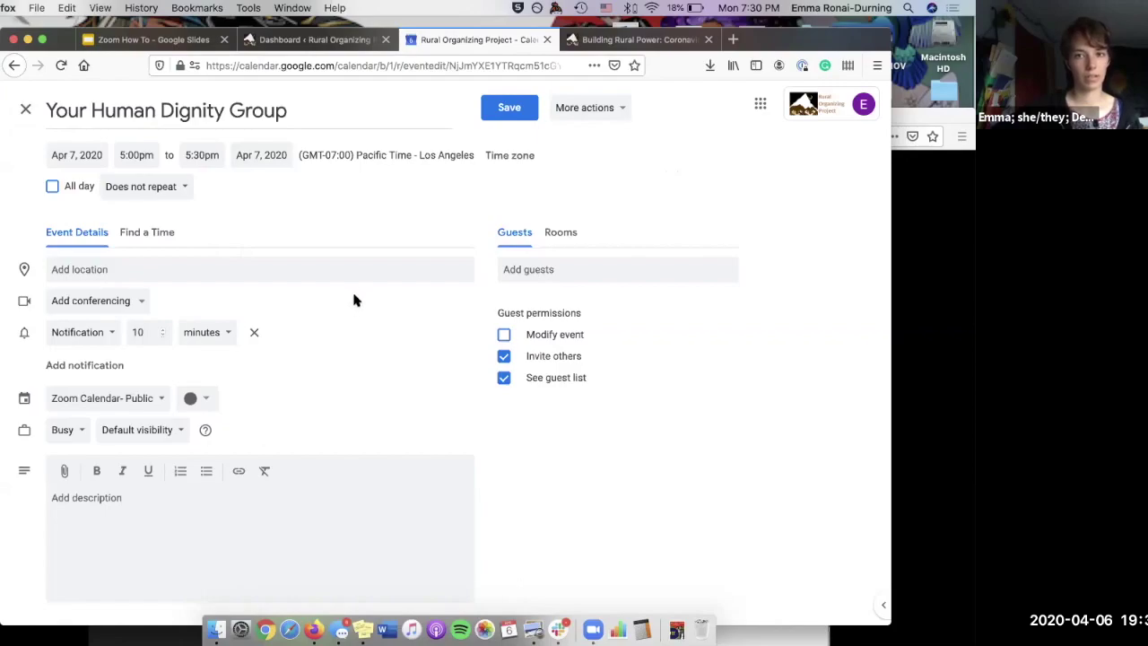
click(25, 112)
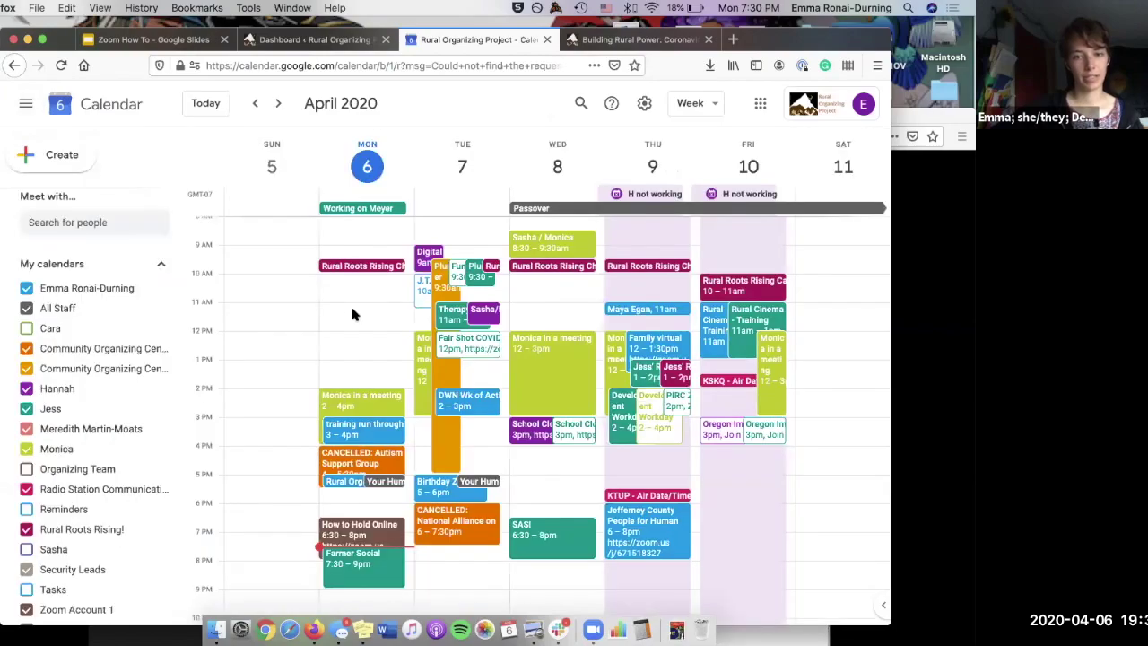
- Delete the Your Human Dignity Group event on Tuesday, April 7
scroll(481, 482, up, 1)
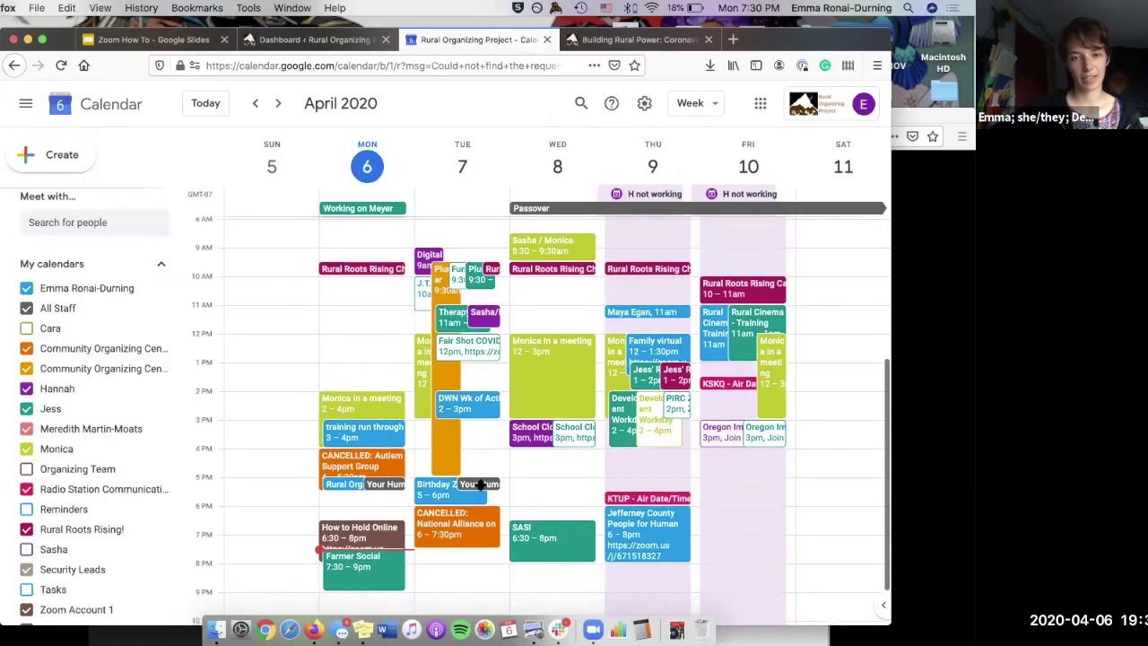
click(480, 484)
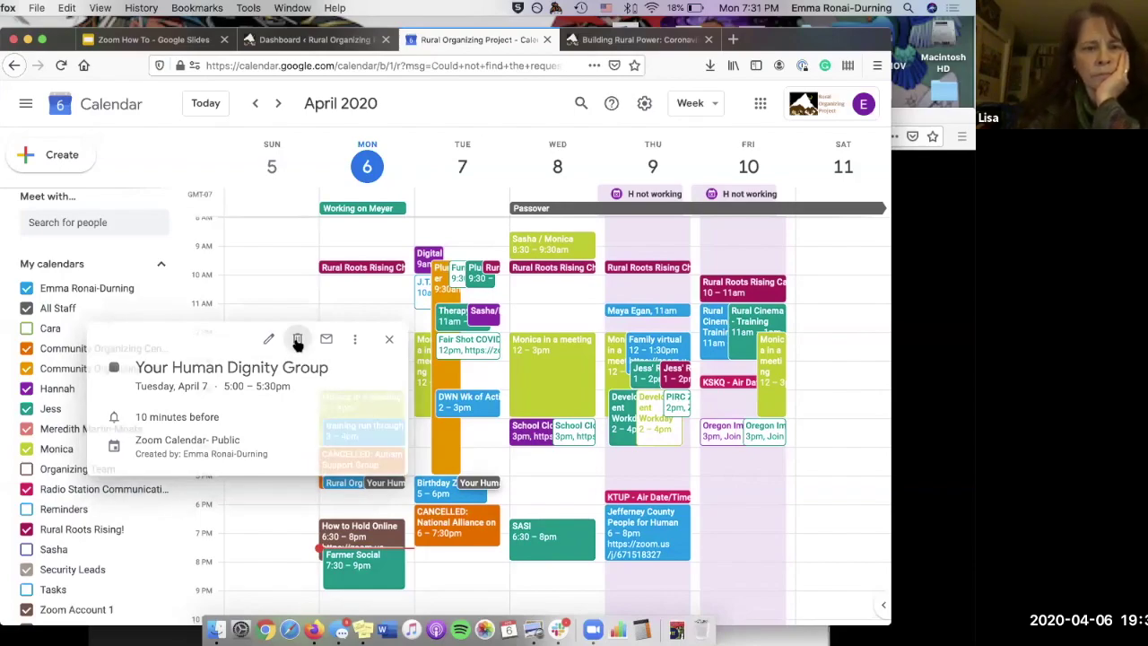
click(297, 341)
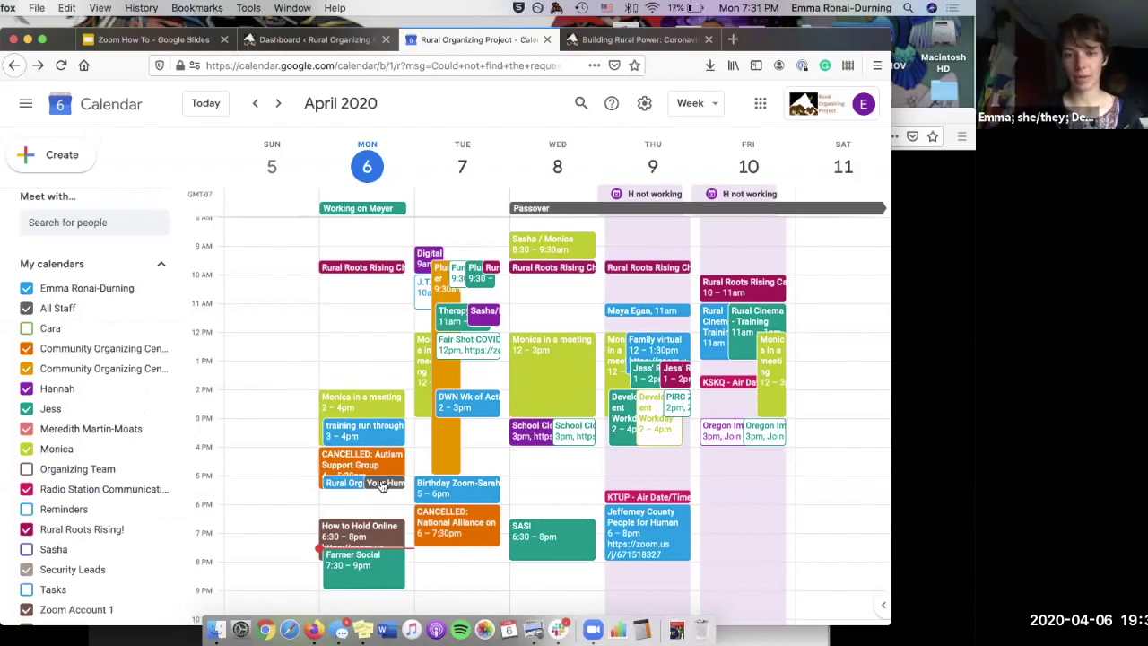
- Examine the details and further options of the Your Human Dignity Group event on Monday, April 6, and close its details
click(380, 484)
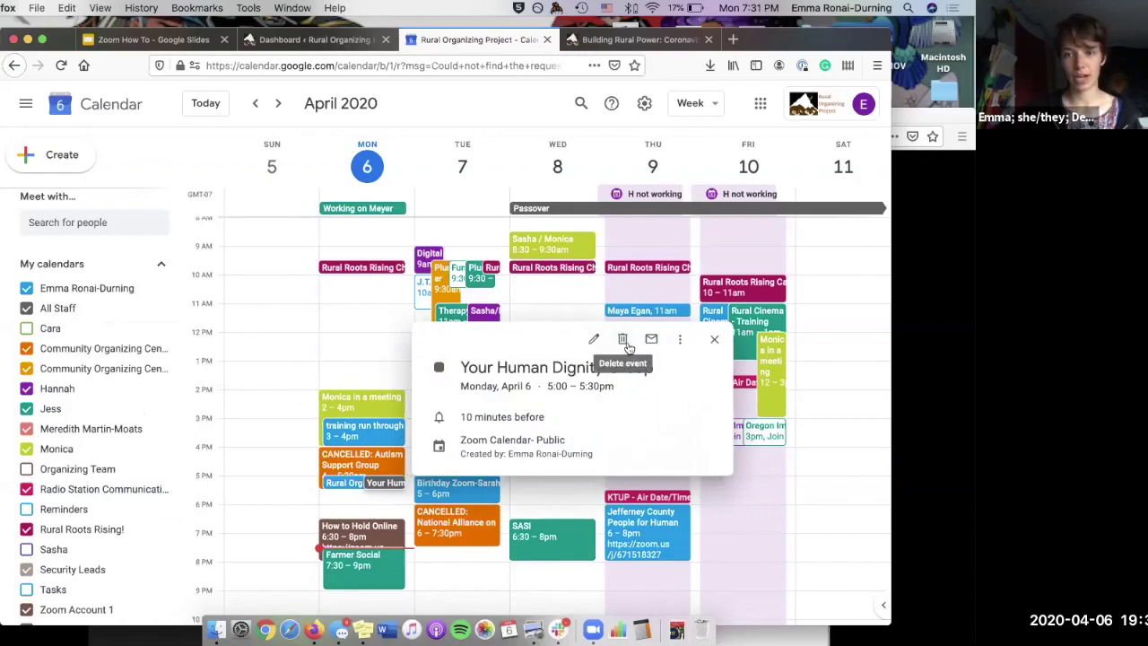
click(680, 344)
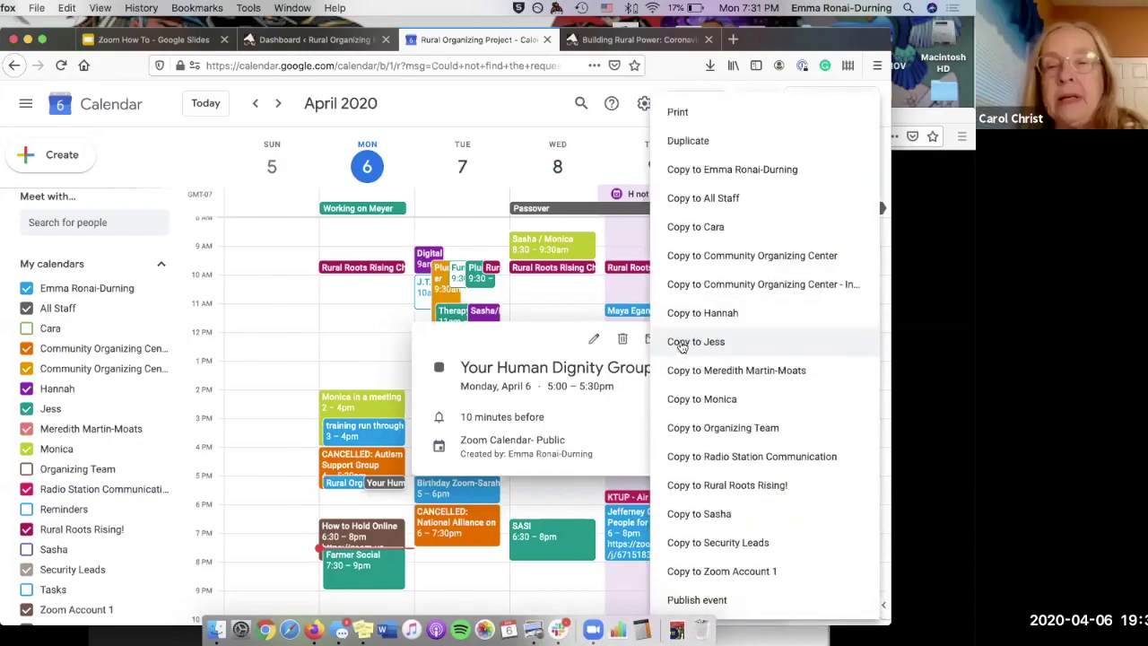
click(629, 390)
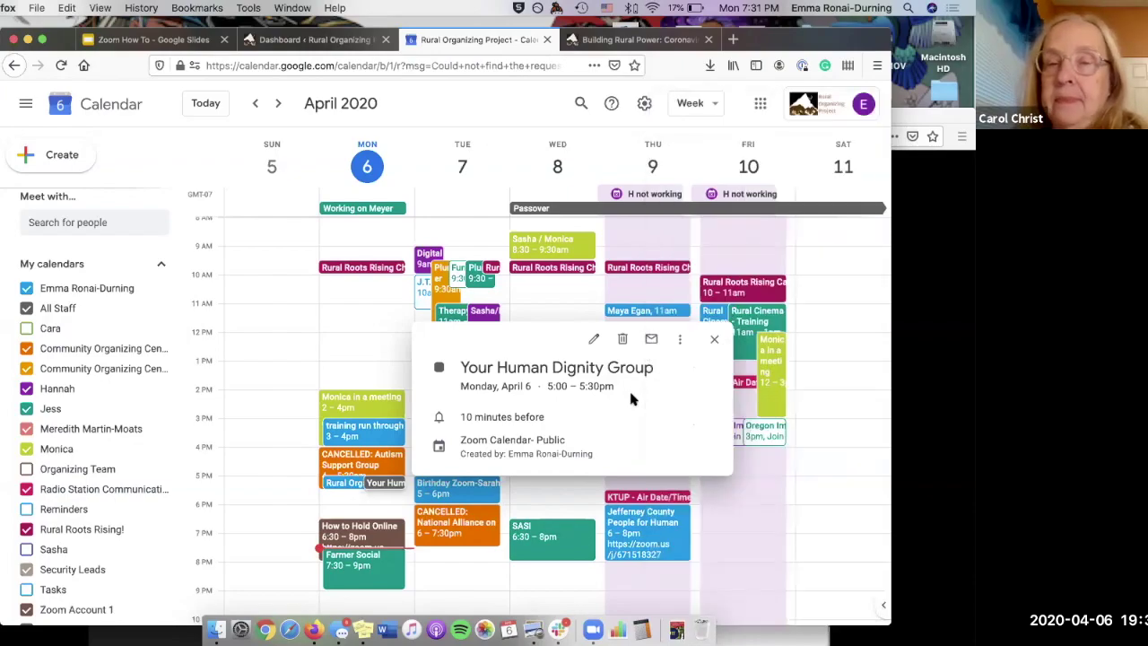
click(714, 342)
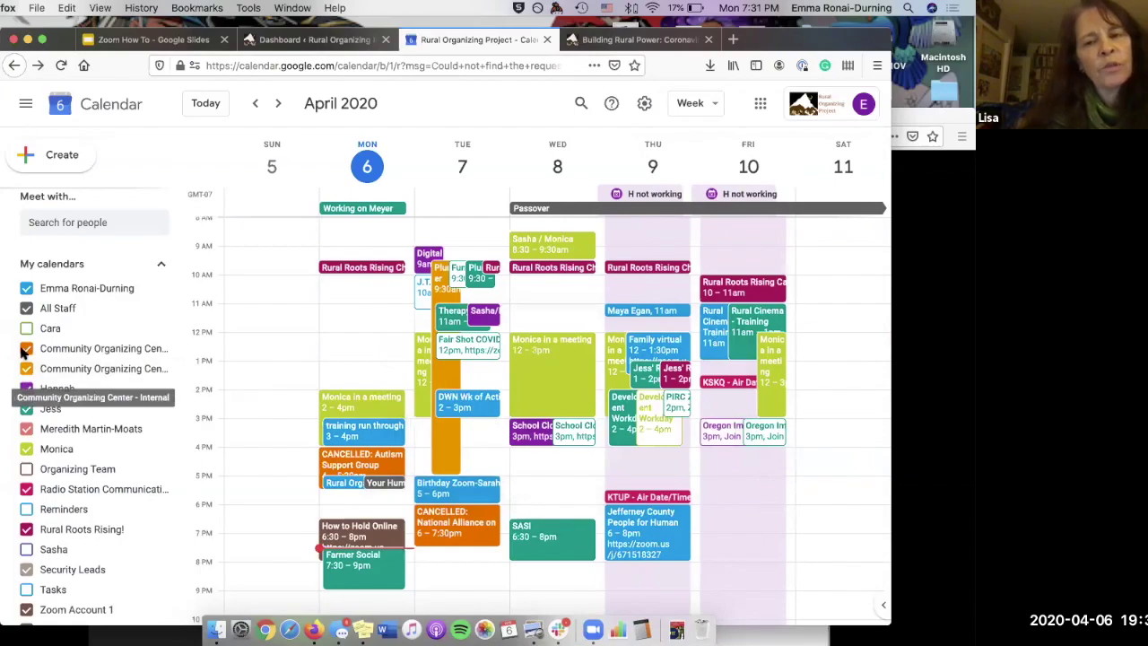
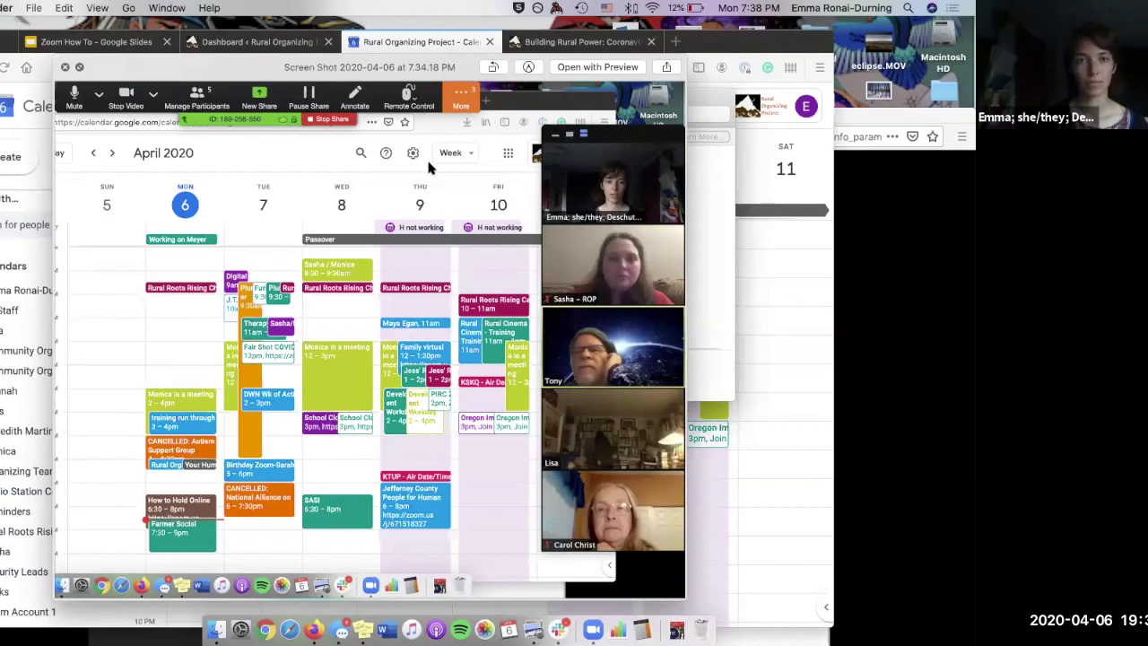
- Close the calendar screenshot preview and browse the Desktop screenshots back to the one from 7.33.29 PM
key(space)
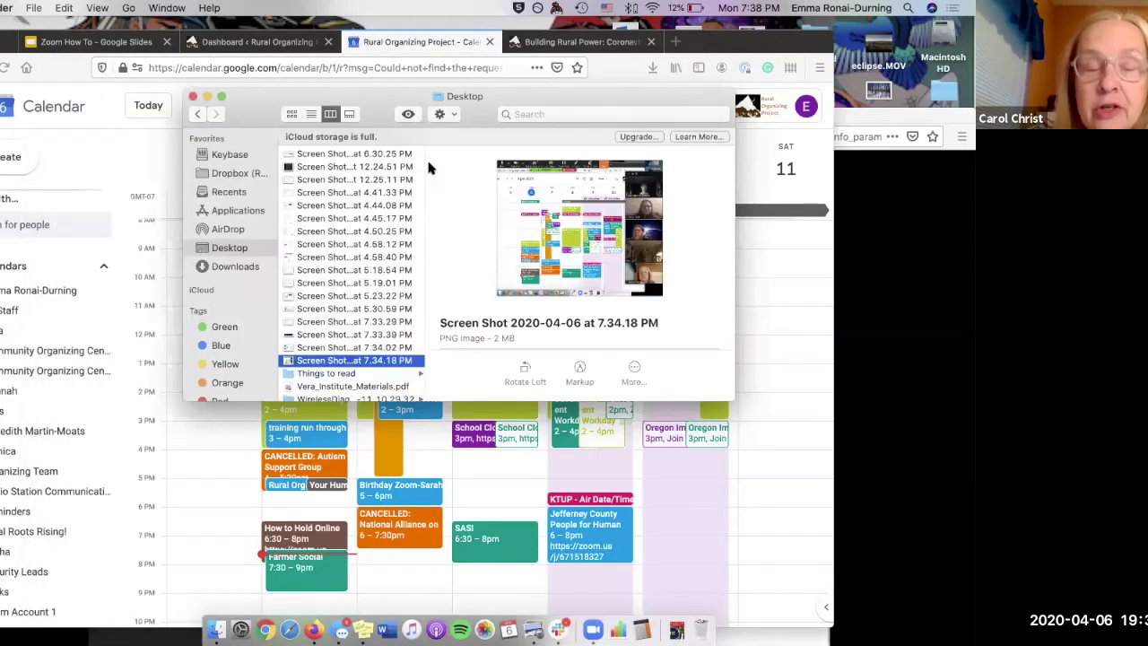
key(Up)
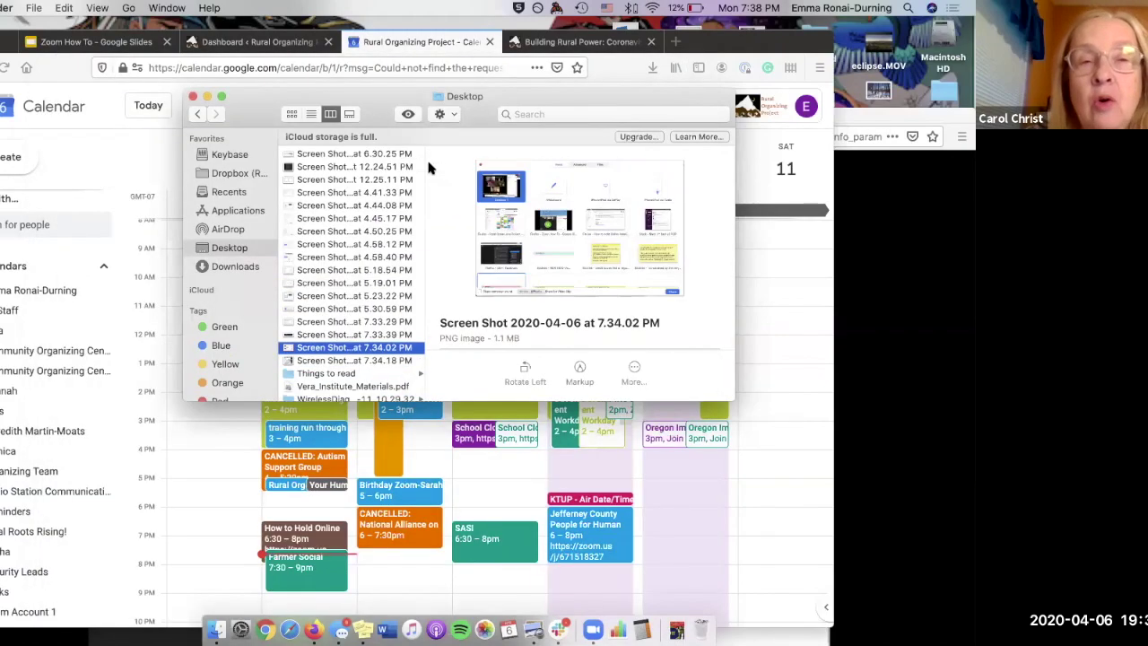
key(Up)
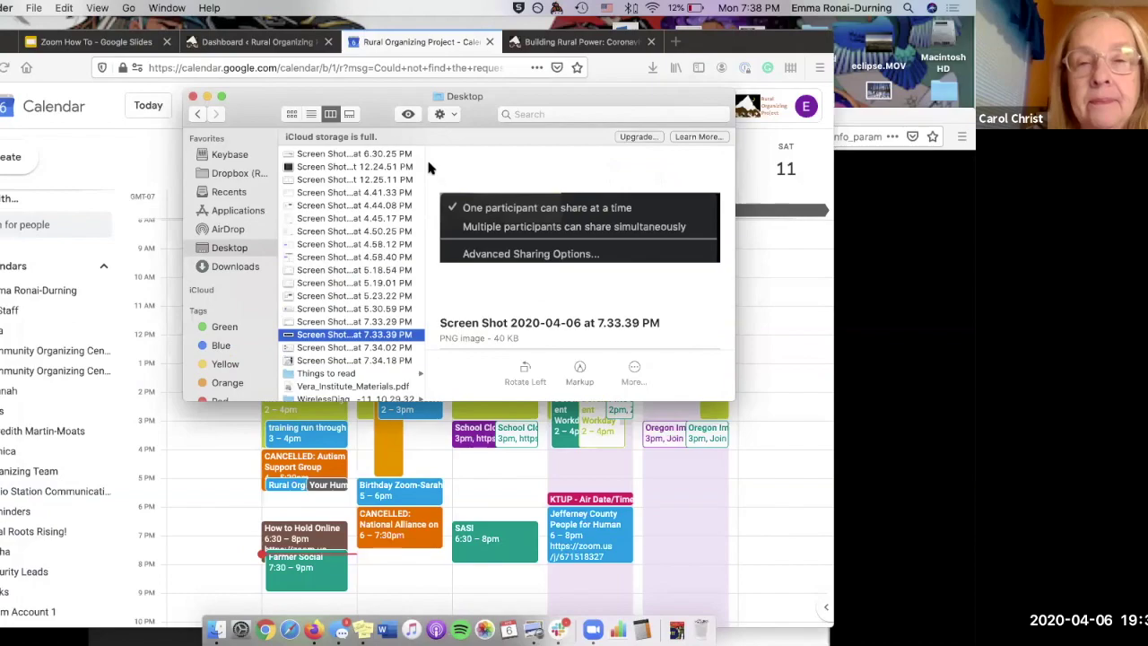
key(Up)
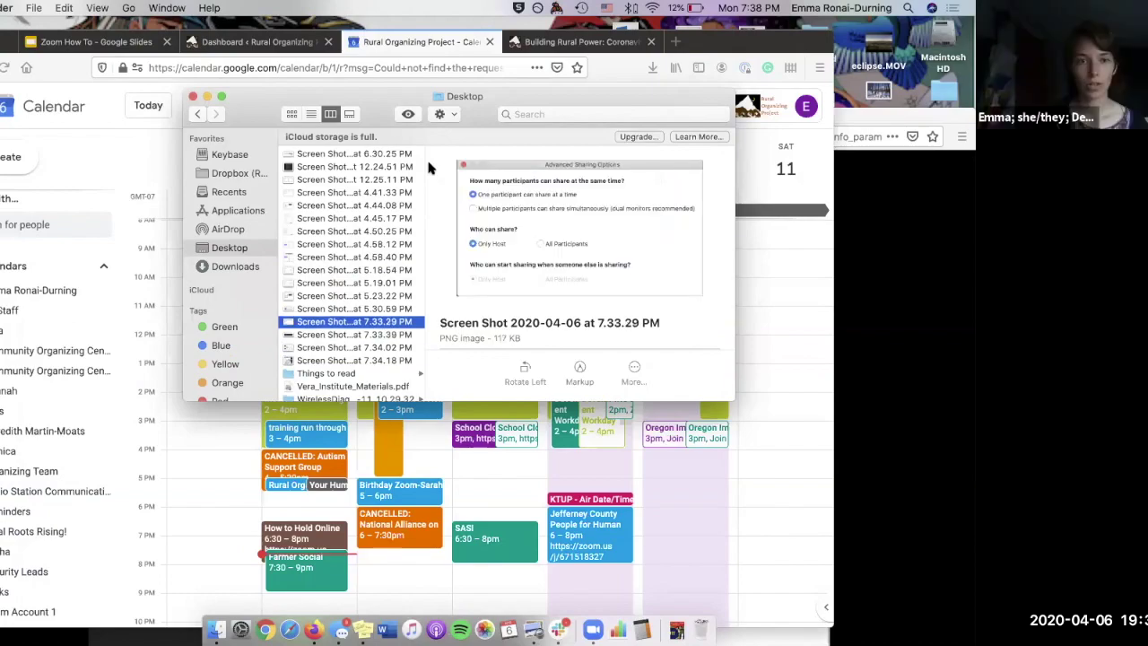
- Preview the 7.33.39 PM sharing menu screenshot enlarged, followed by the 7.33.29 PM screenshot of Advanced Sharing Options
key(Down)
key(space)
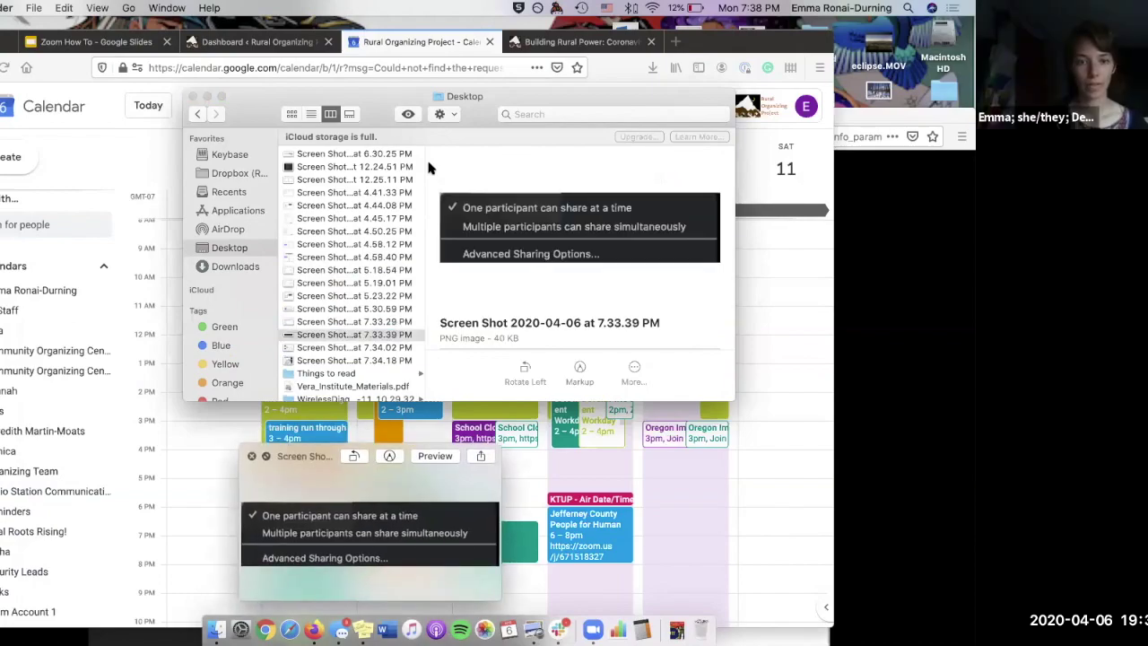
drag(307, 456, 357, 238)
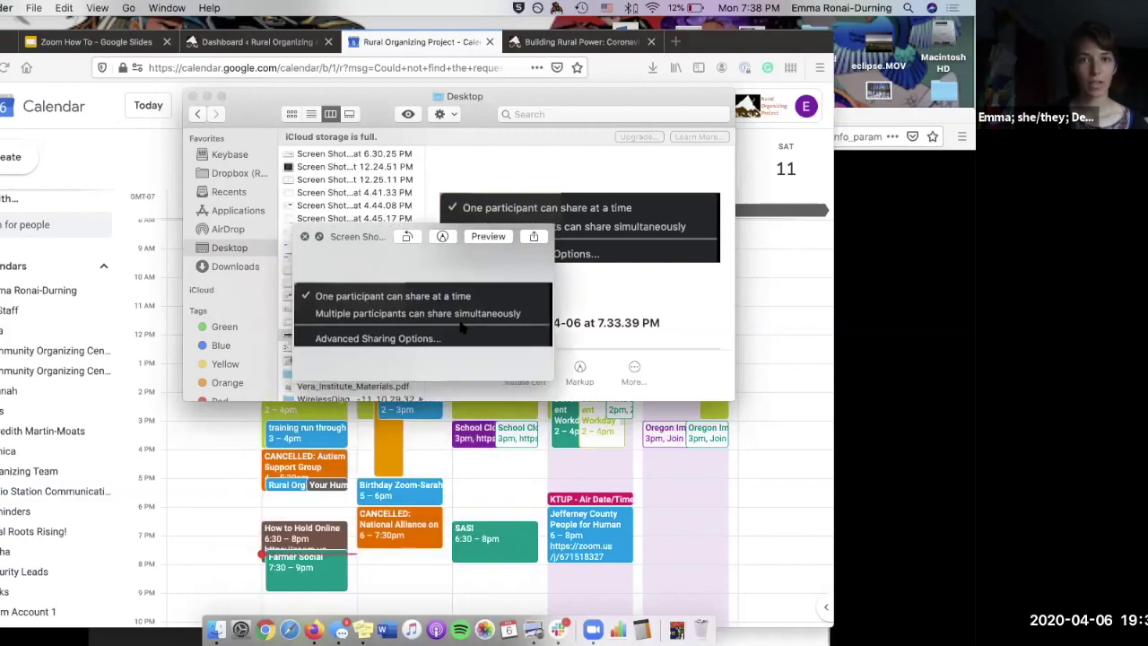
drag(554, 380, 789, 478)
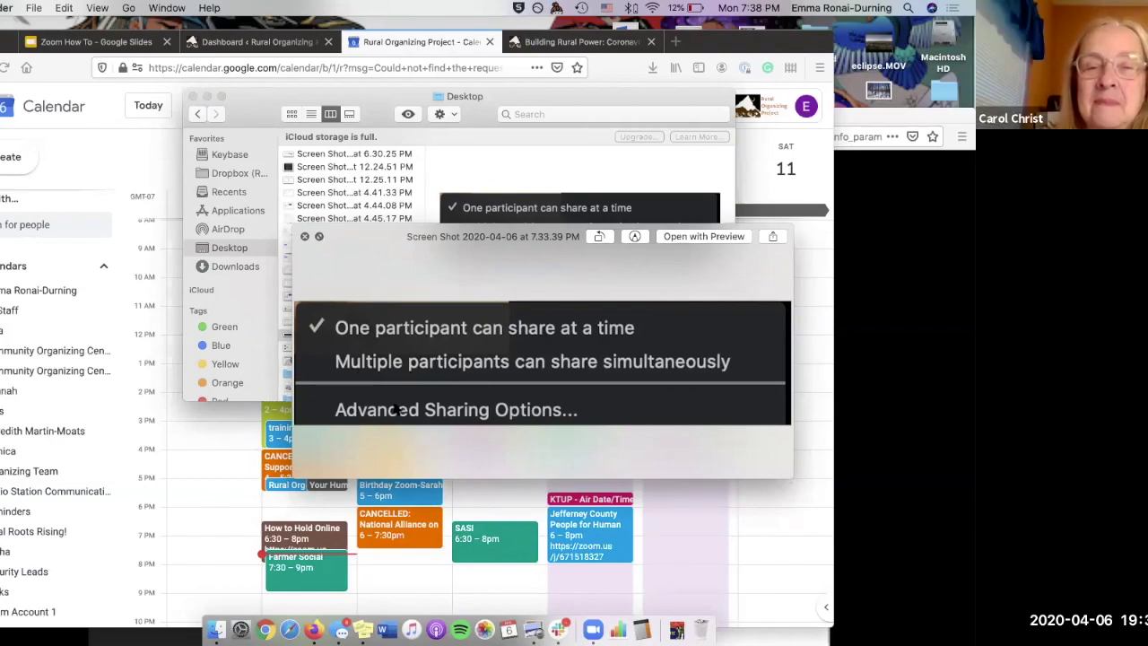
key(Up)
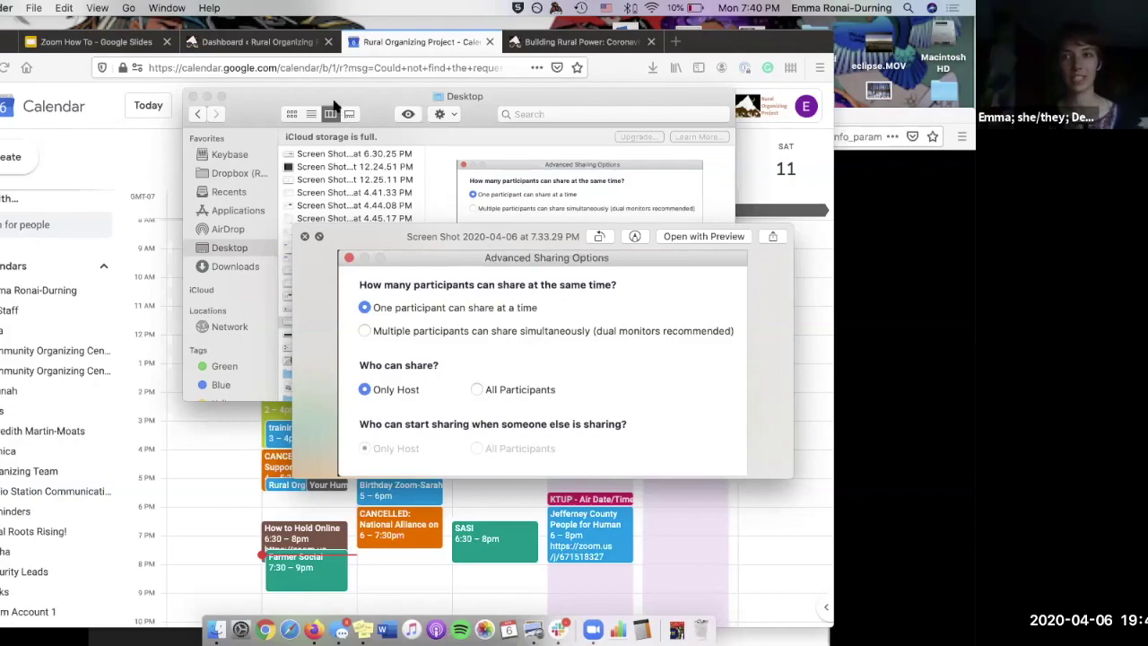
drag(343, 236, 276, 142)
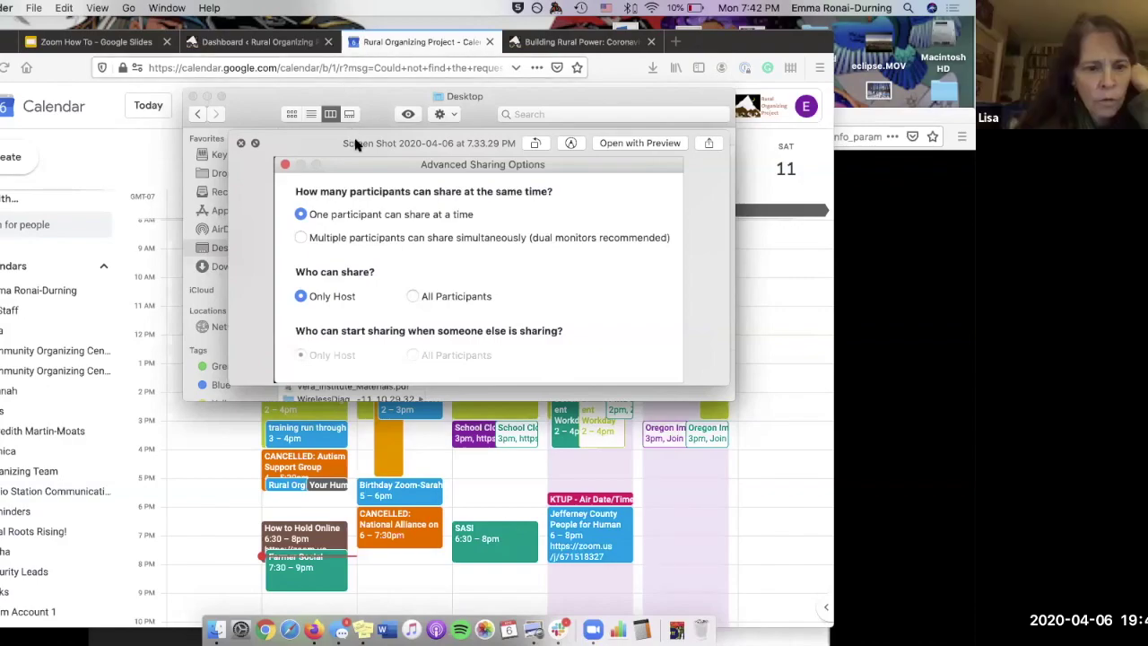
- Open Zoom's settings and examine the video options, including the advanced ones
key(super+comma)
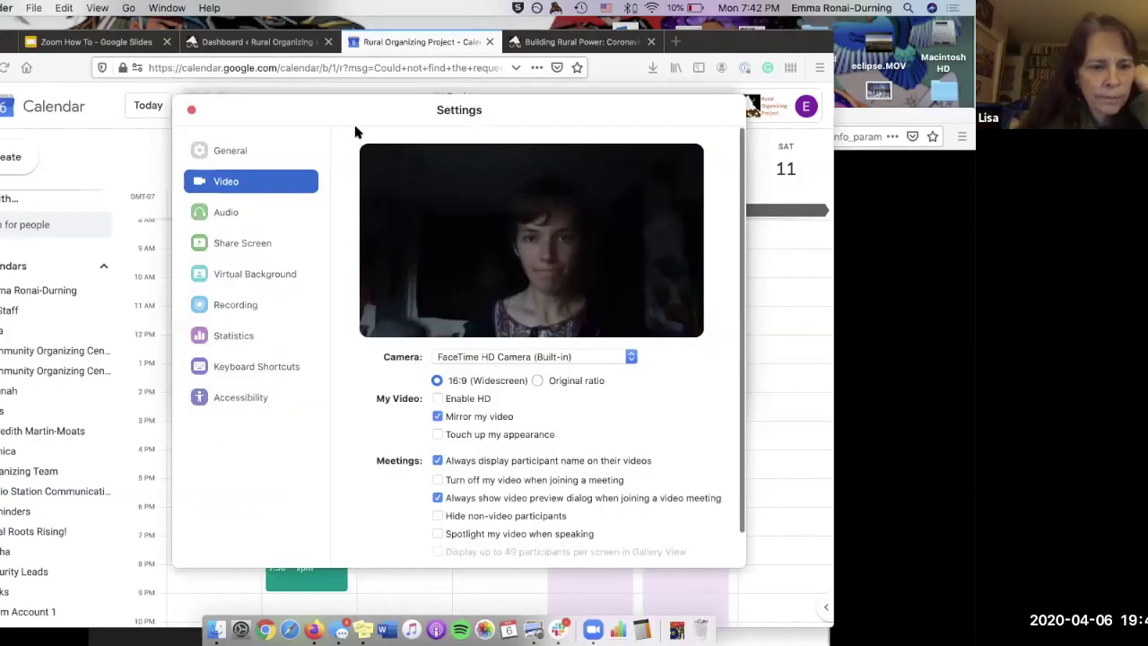
scroll(398, 435, down, 2)
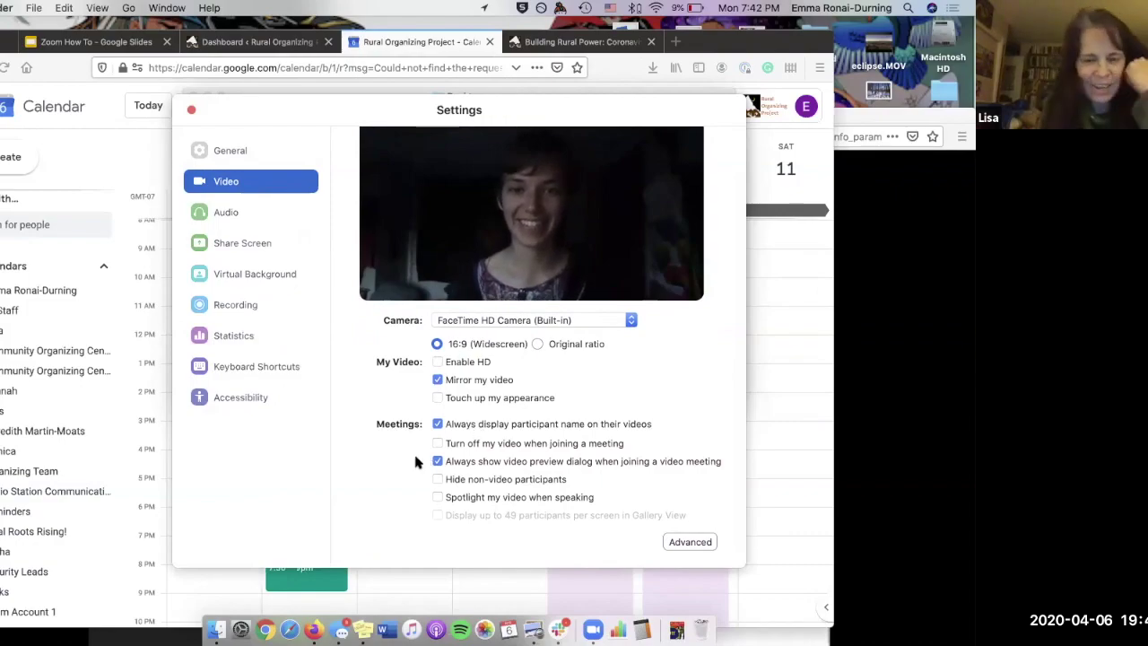
click(674, 543)
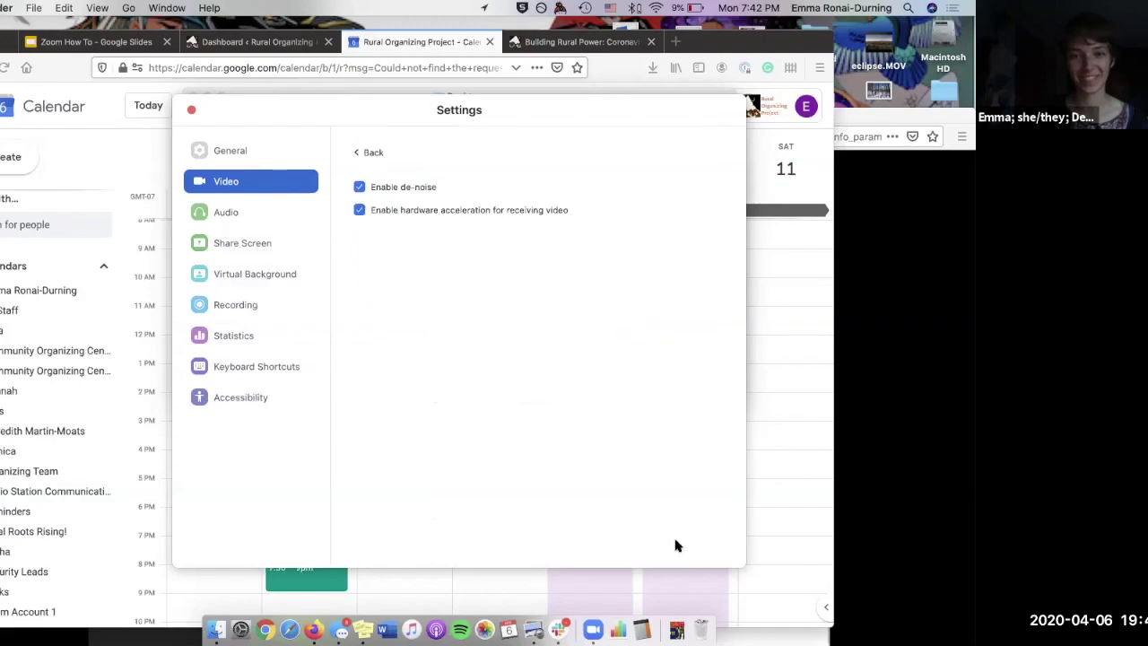
click(359, 153)
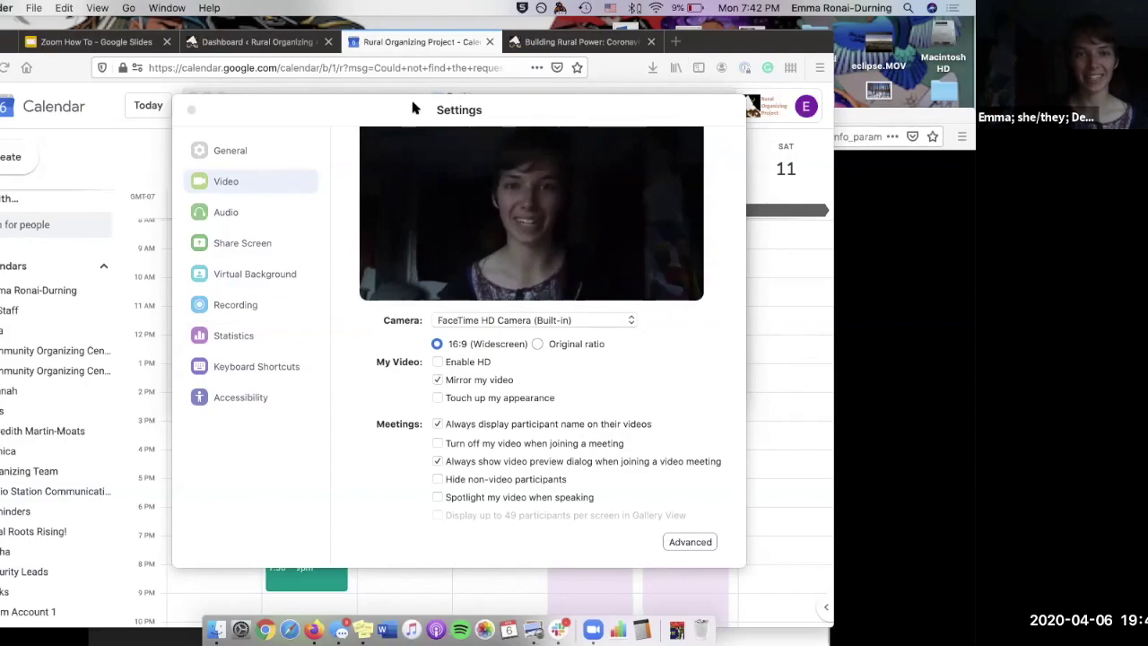
- Examine Zoom's recording settings and close the settings window without changing anything
drag(413, 107, 442, 62)
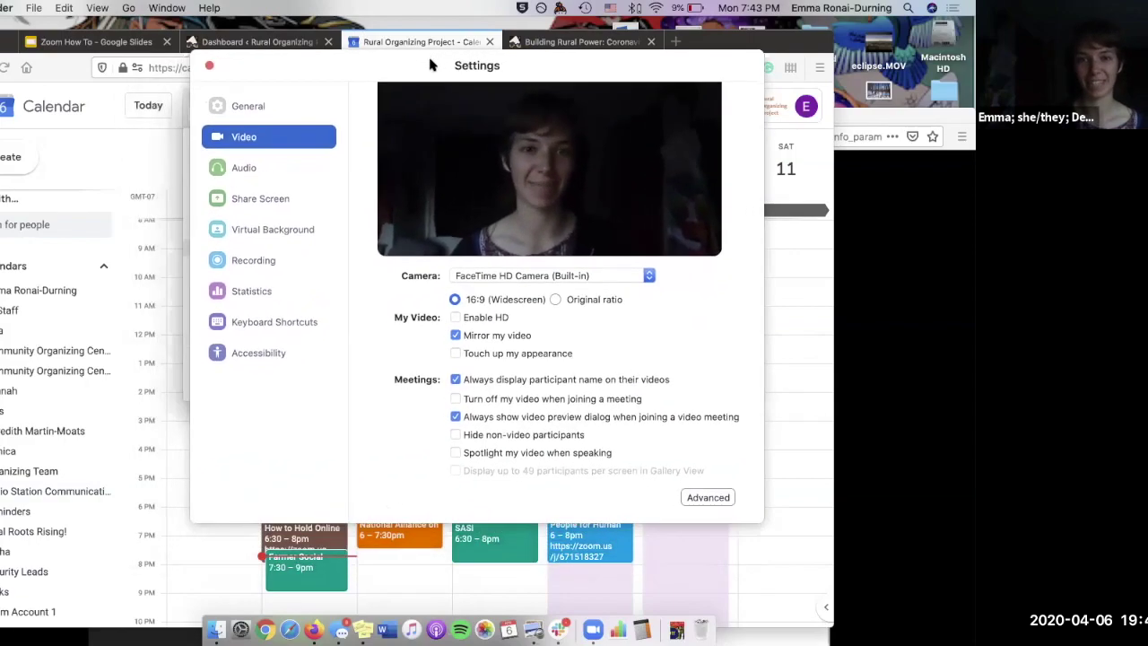
click(274, 264)
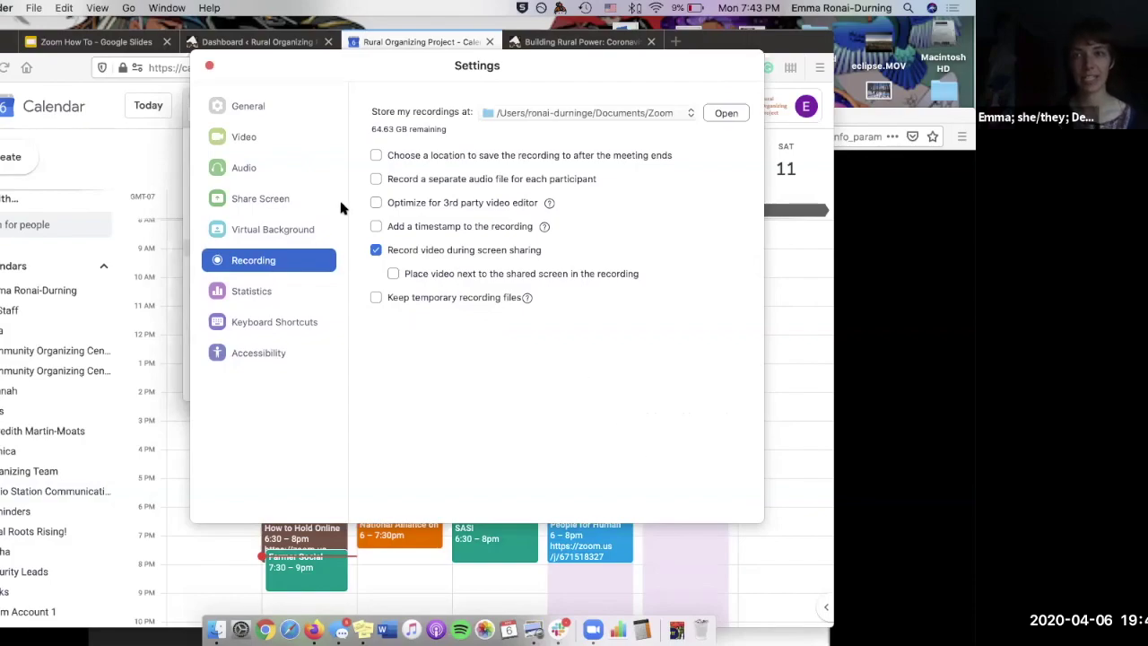
drag(744, 62, 746, 149)
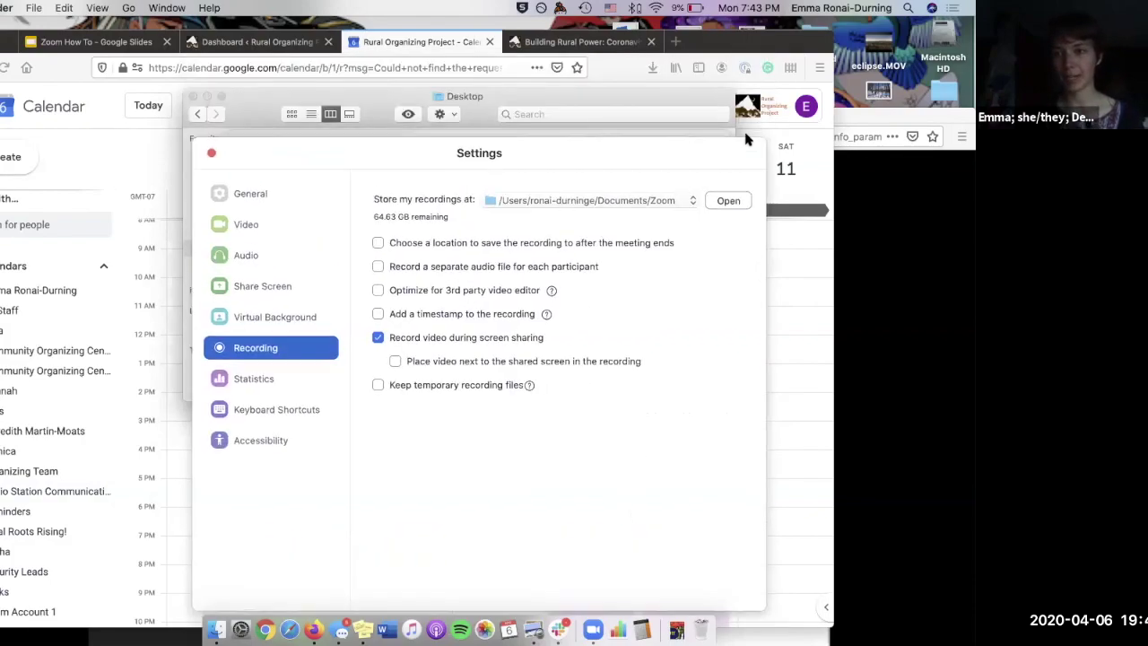
drag(778, 44, 785, 30)
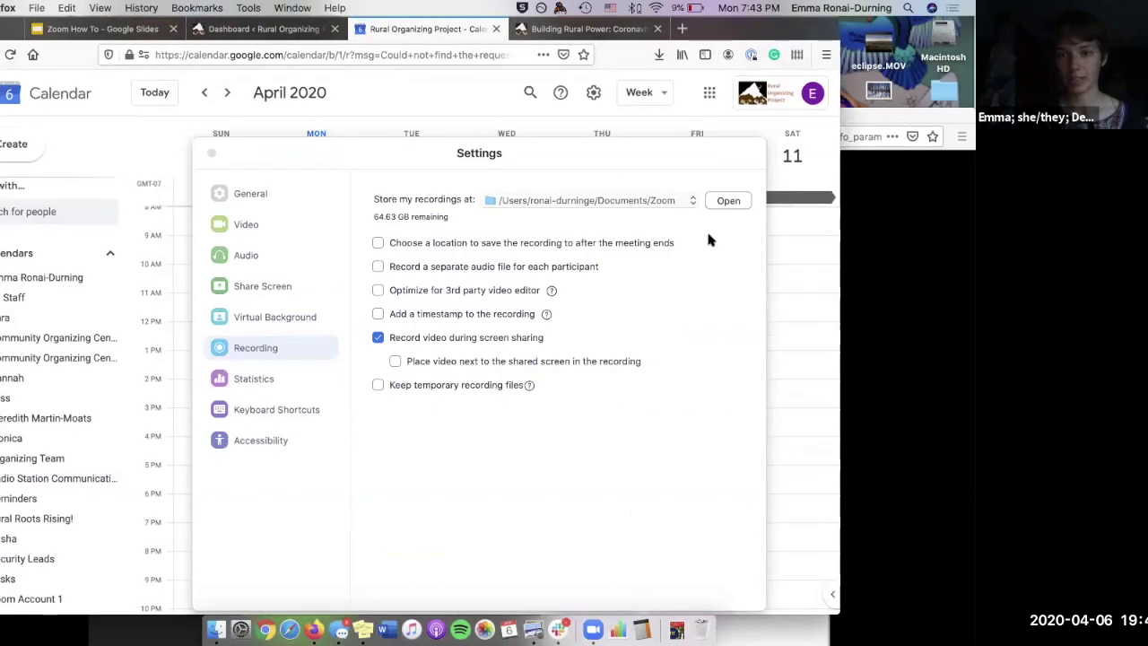
click(595, 621)
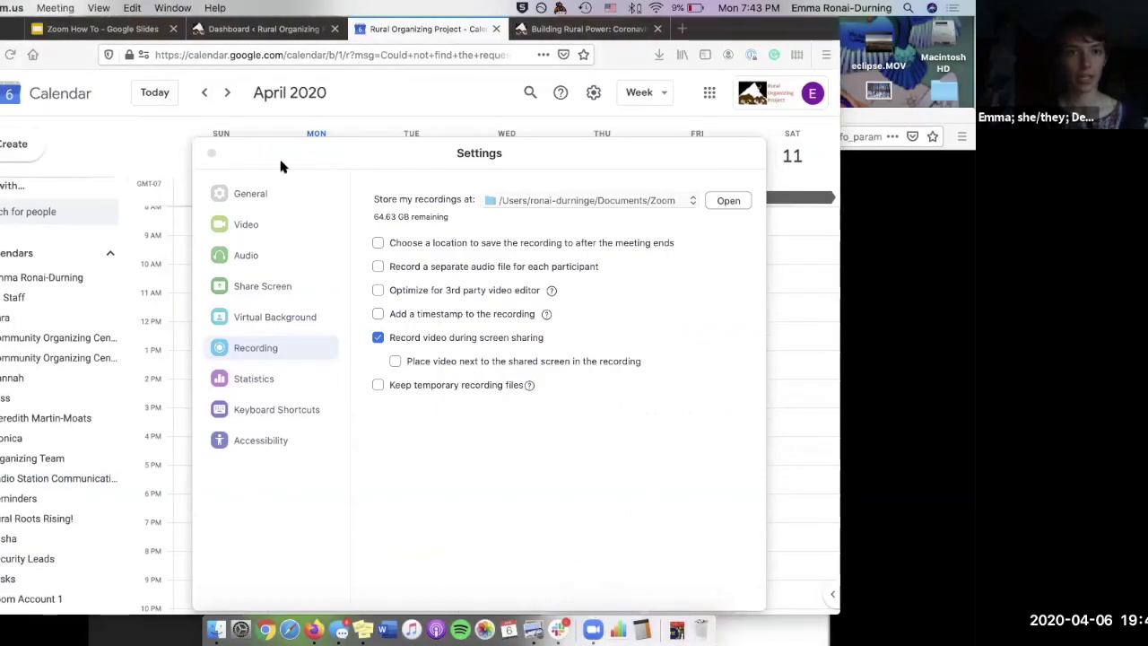
click(211, 155)
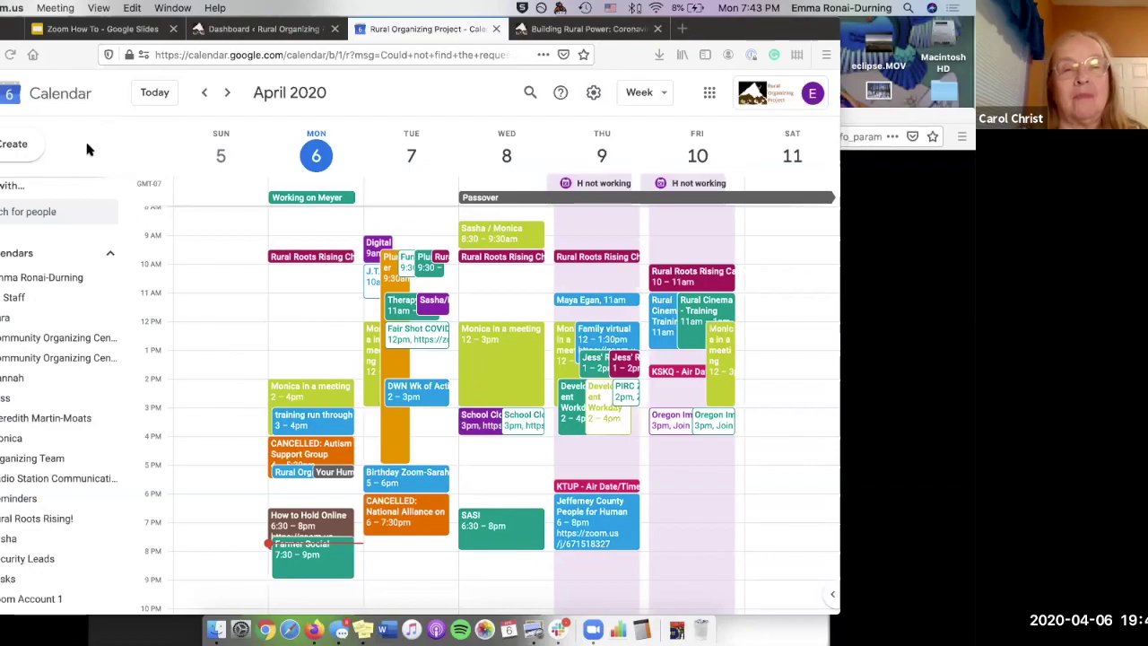
- Switch to the Zoom How To presentation in Google Slides and display the My Personal Meeting ID (PMI) slide
click(77, 29)
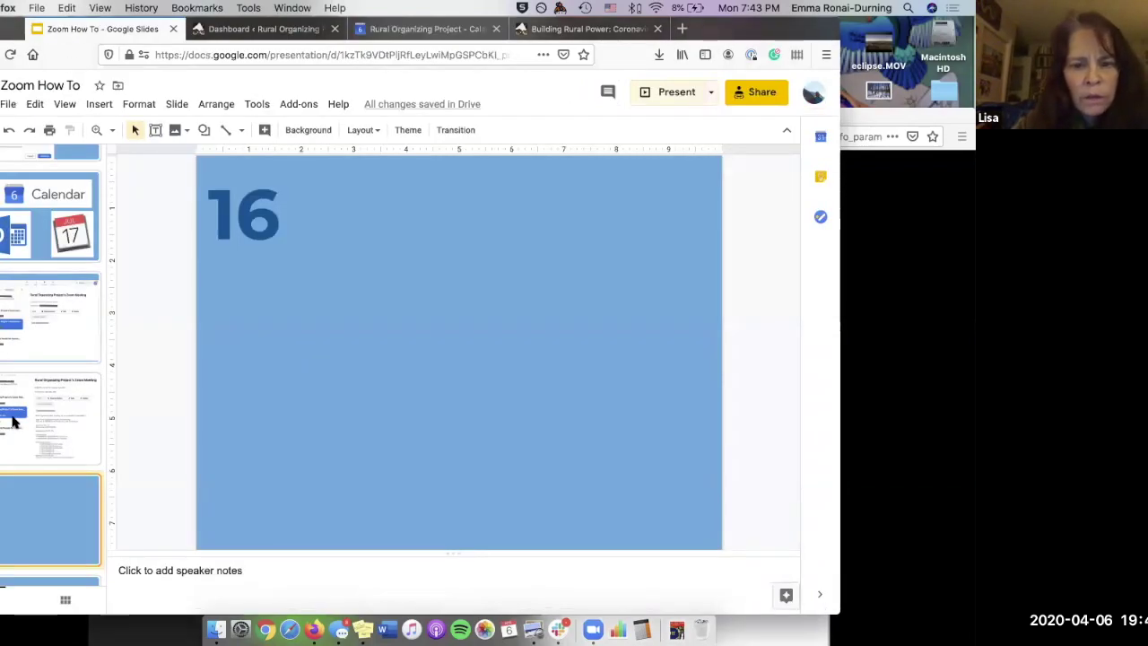
scroll(13, 423, down, 5)
scroll(12, 423, down, 5)
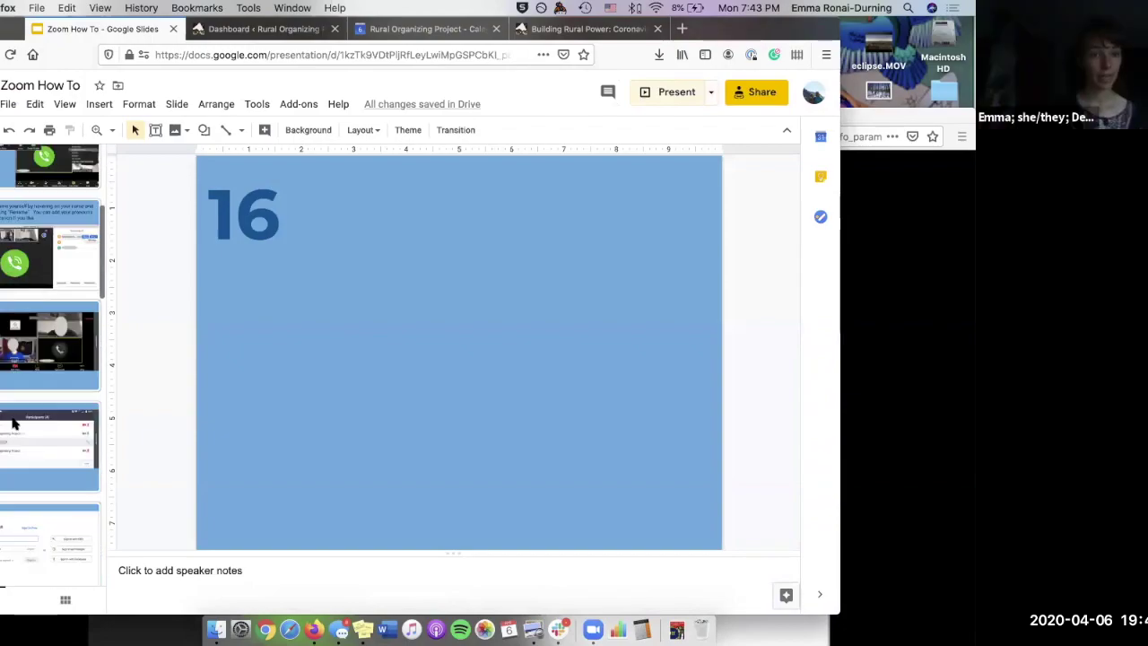
scroll(13, 424, down, 3)
scroll(15, 414, down, 3)
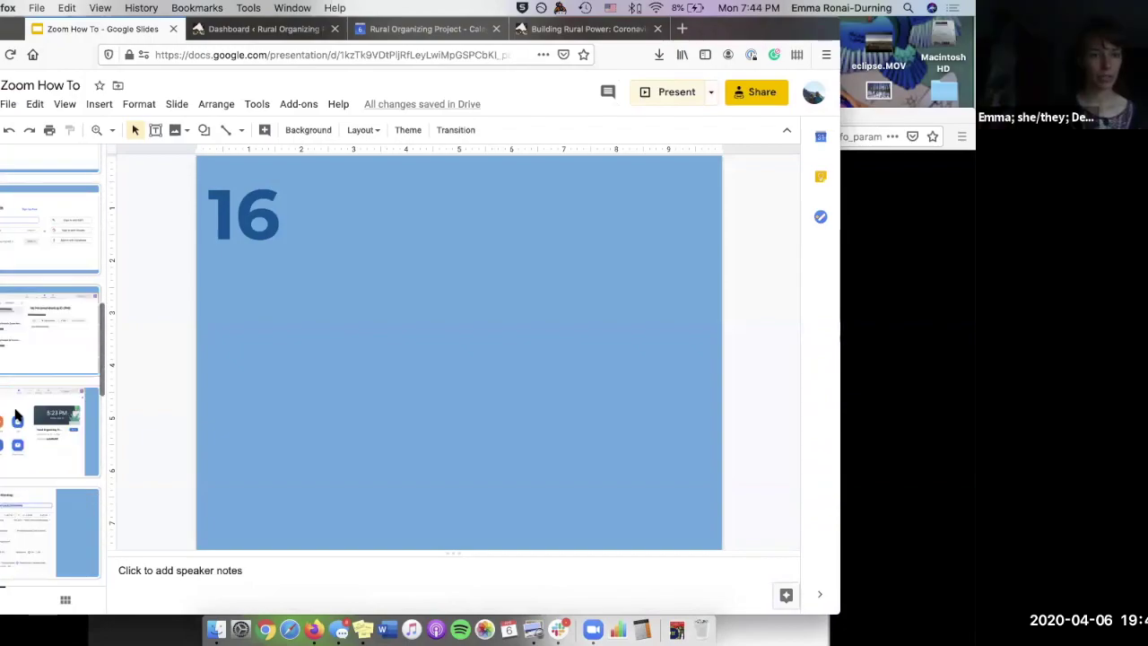
click(37, 348)
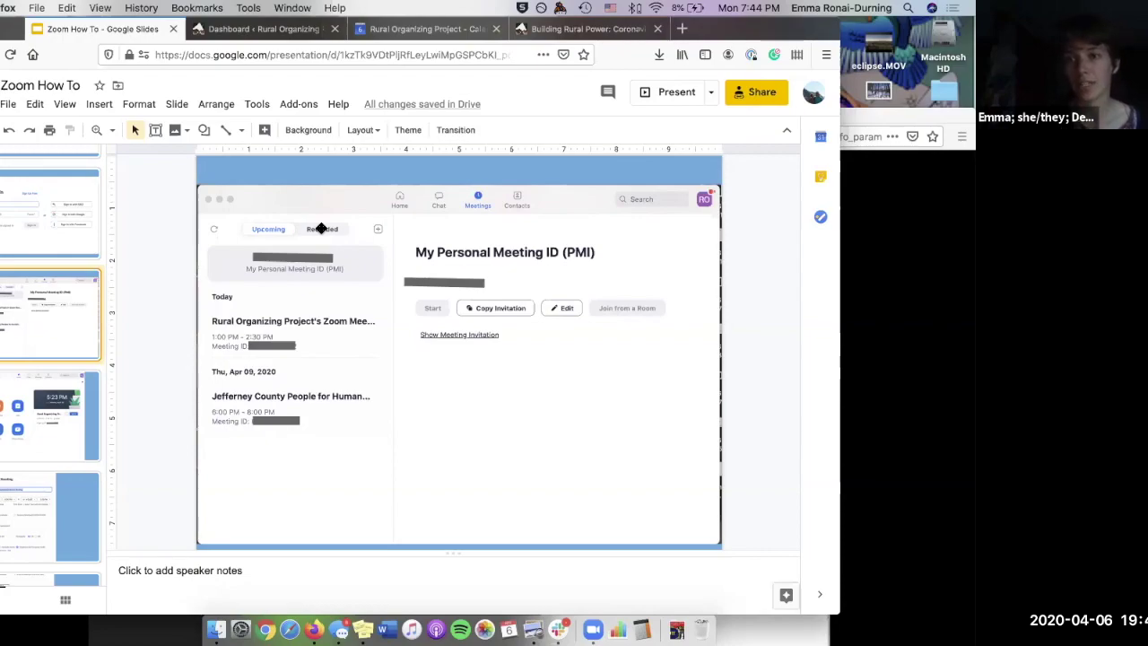
- Capture a screenshot of Zoom's Recorded meetings list and open it in an enlarged preview
drag(321, 229, 321, 230)
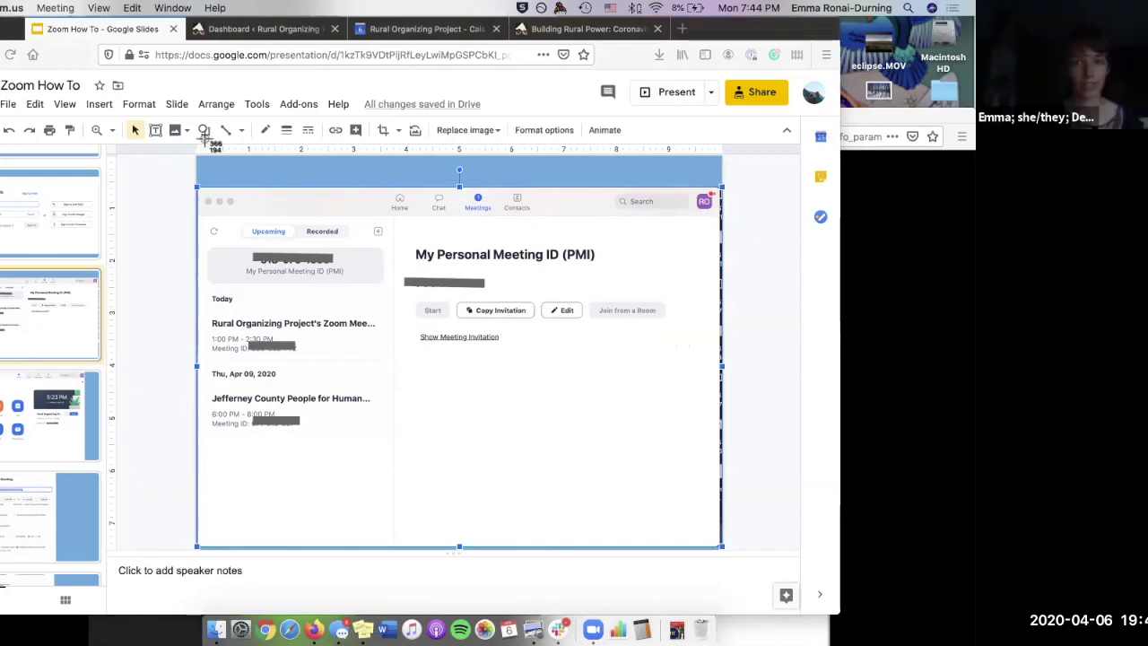
drag(139, 127, 740, 328)
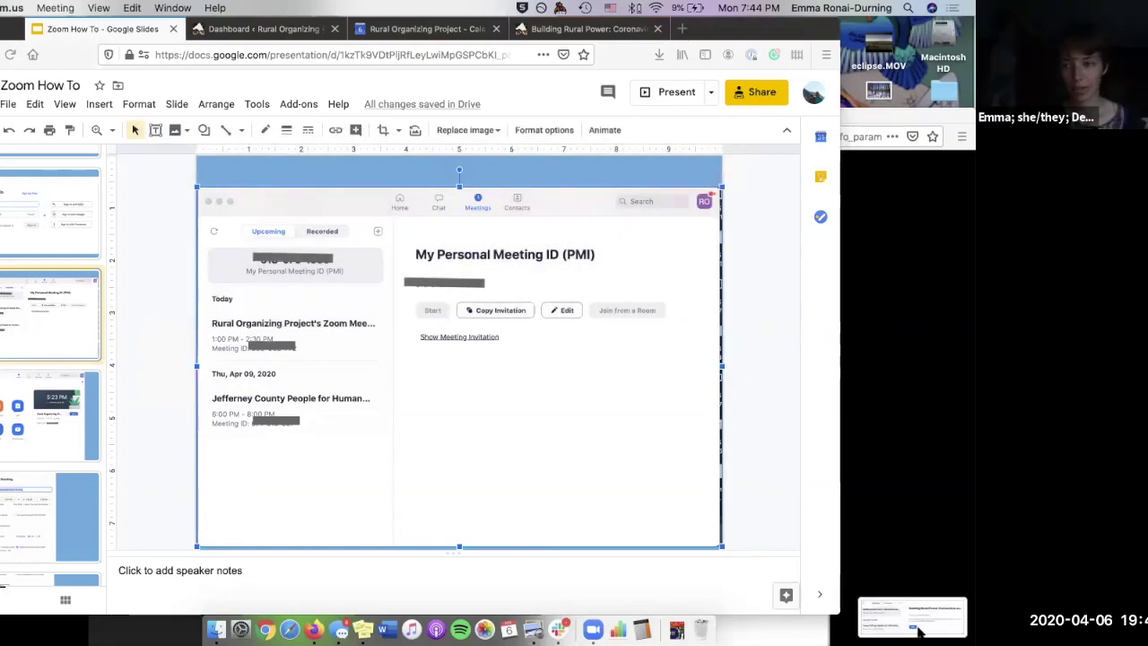
click(917, 632)
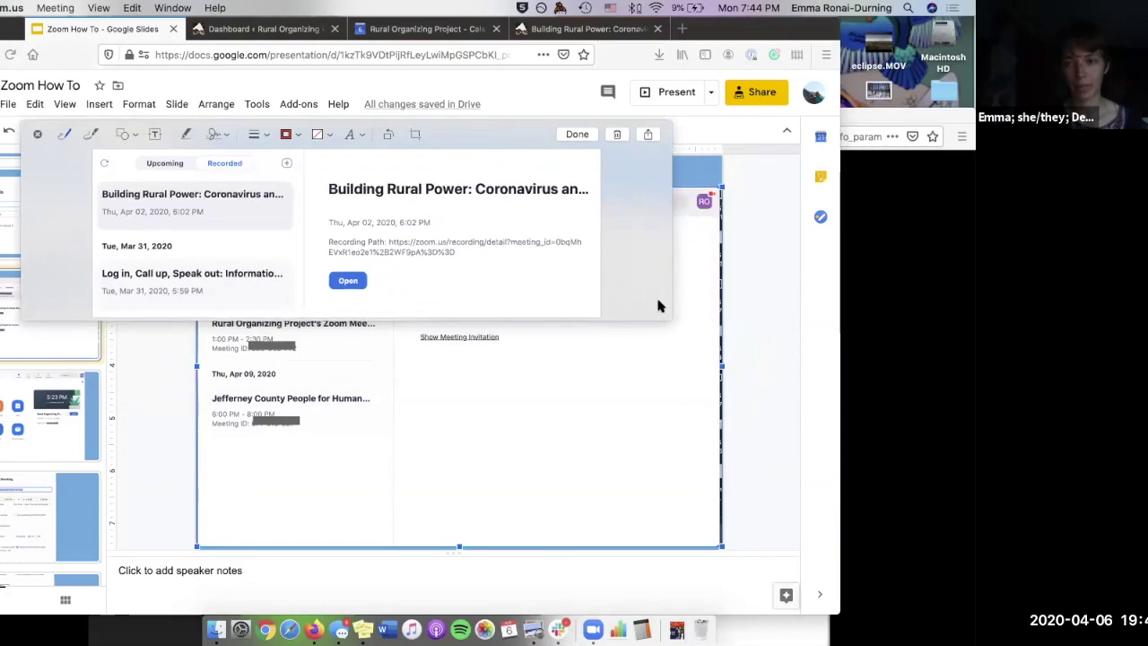
drag(666, 317, 704, 433)
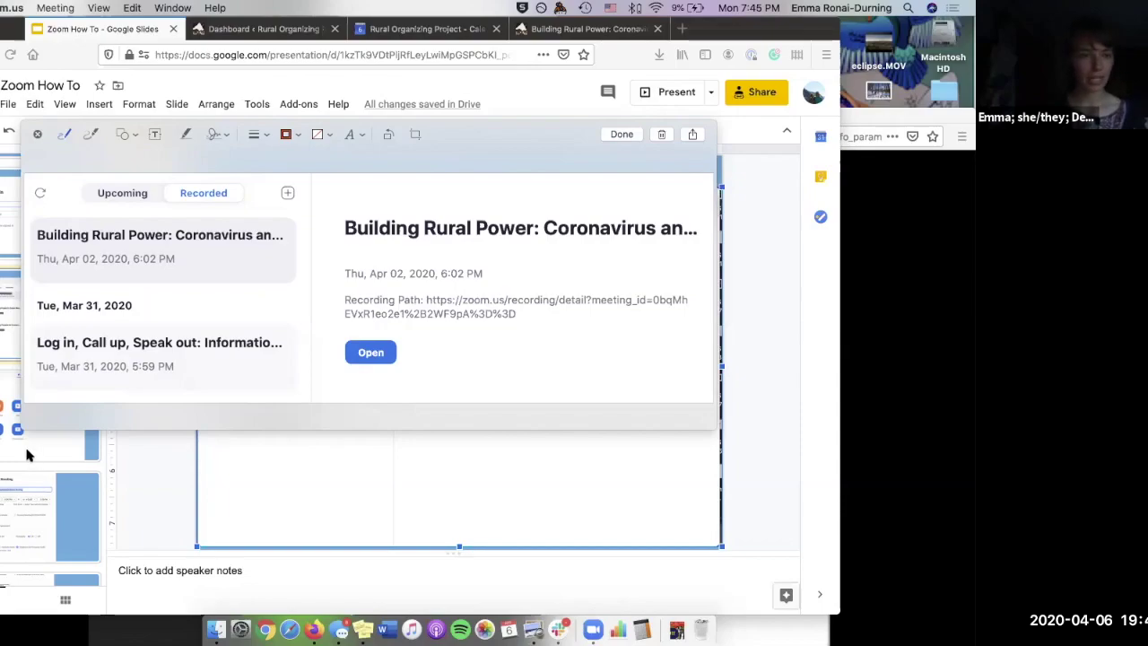
- Move the screenshot preview out of the way and display the slide showing Rural Organizing Project's Zoom Meeting
click(44, 460)
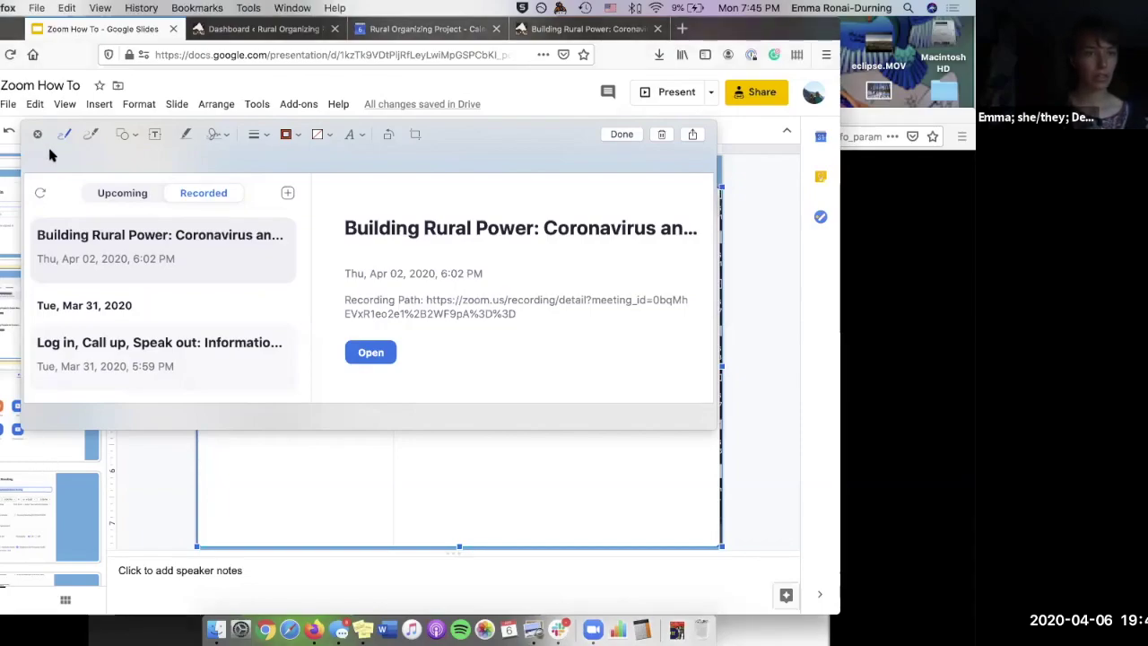
drag(467, 128, 596, 272)
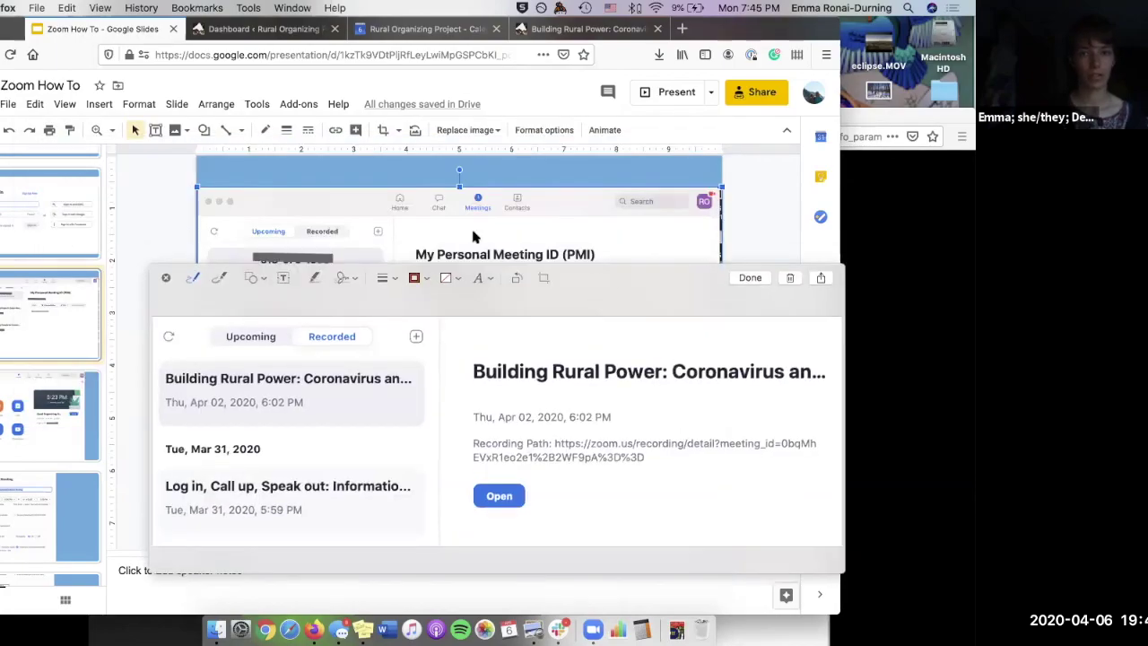
click(39, 231)
drag(634, 269, 834, 566)
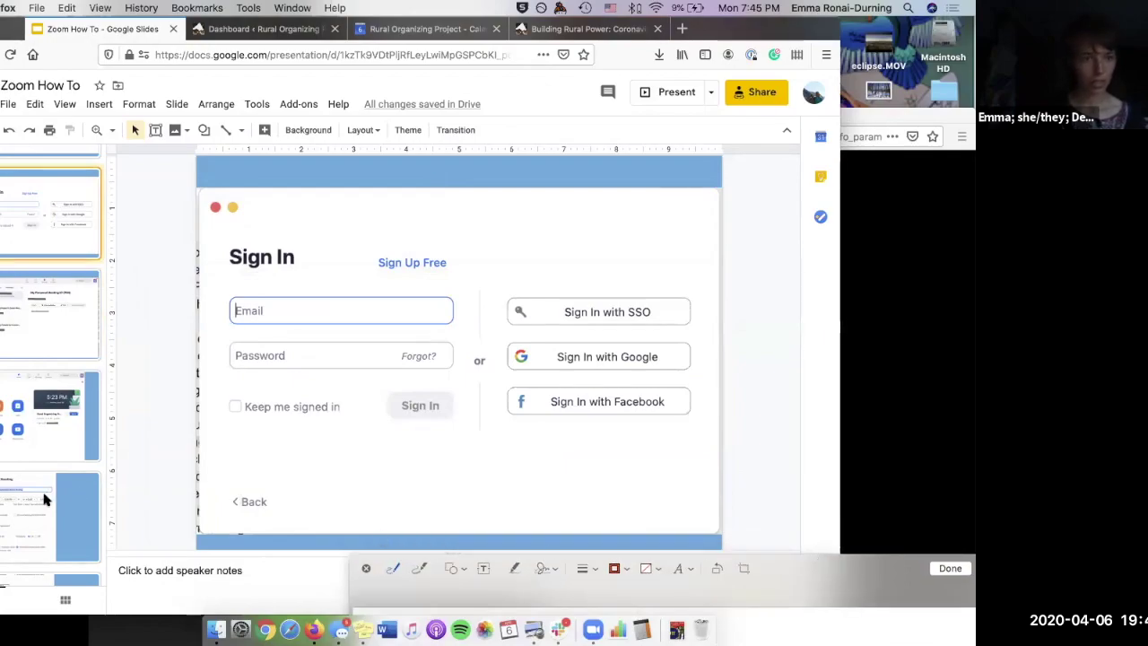
scroll(45, 495, down, 3)
scroll(45, 503, down, 5)
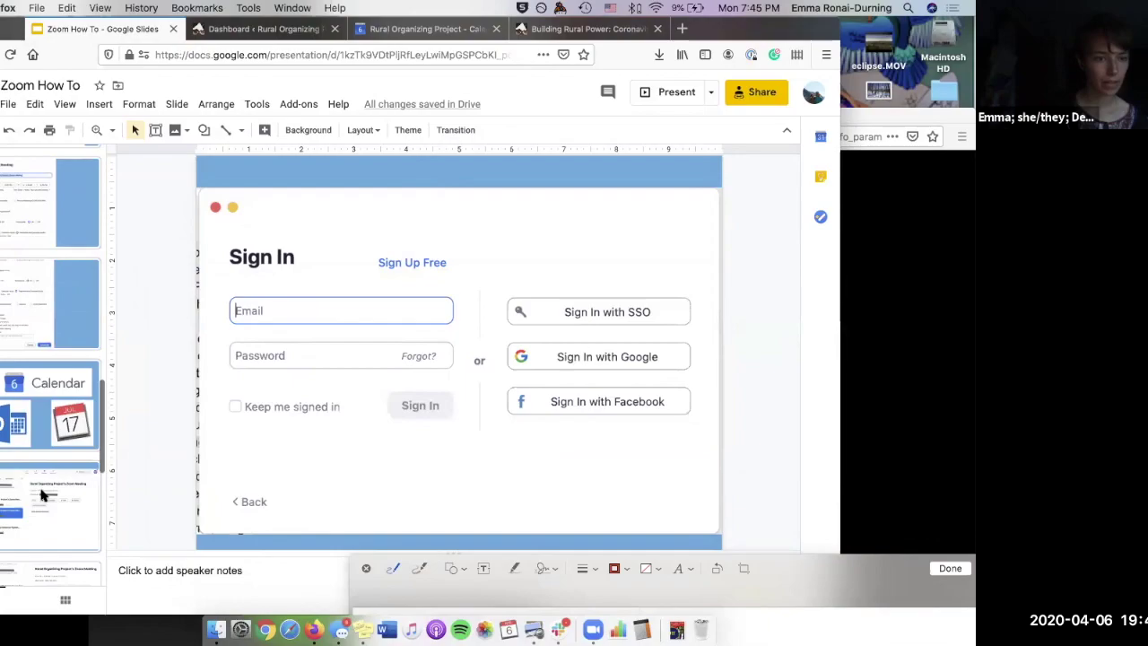
click(43, 534)
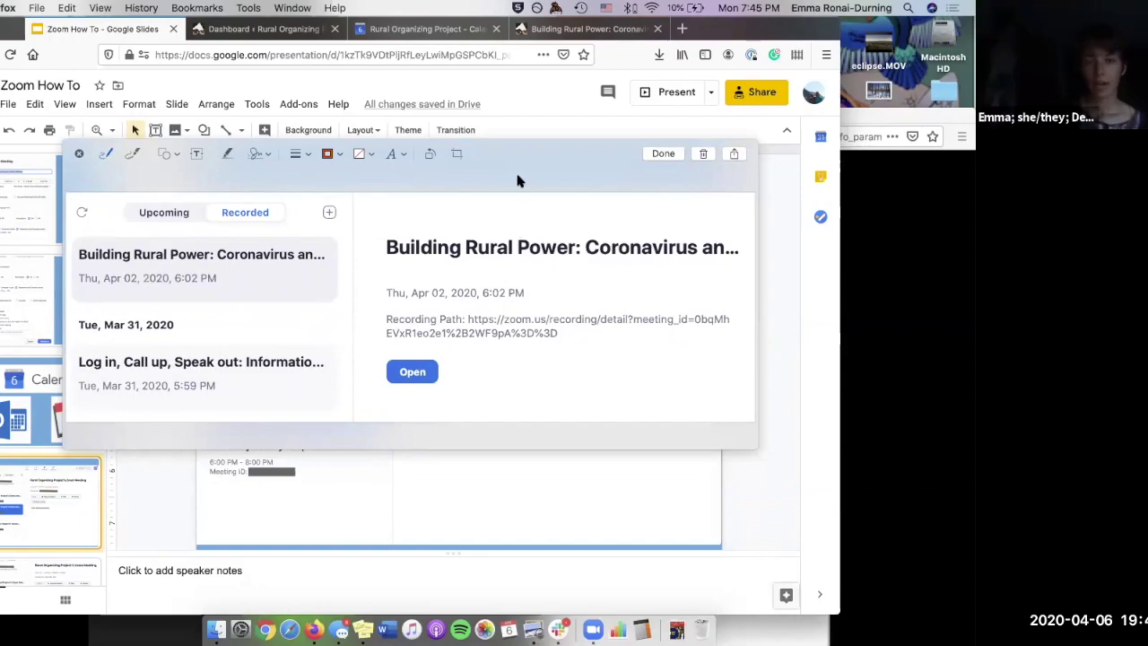
- Switch to the Building Rural Power web page, clear the screenshot preview from view and show the Zoom meeting scheduling steps
drag(528, 153, 521, 265)
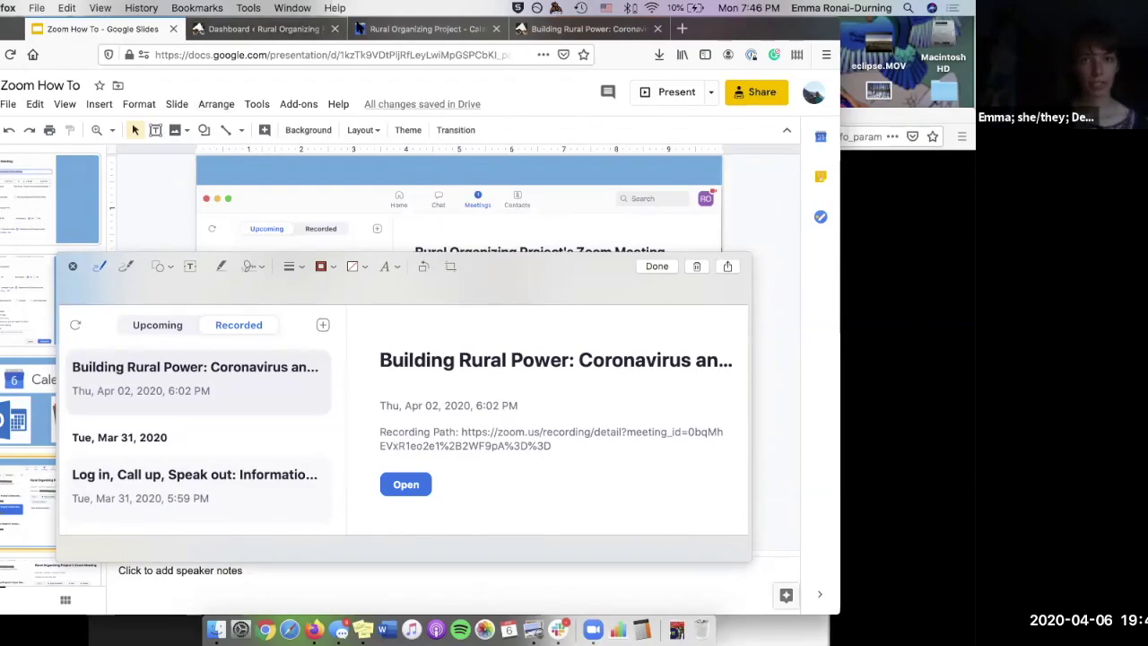
click(566, 27)
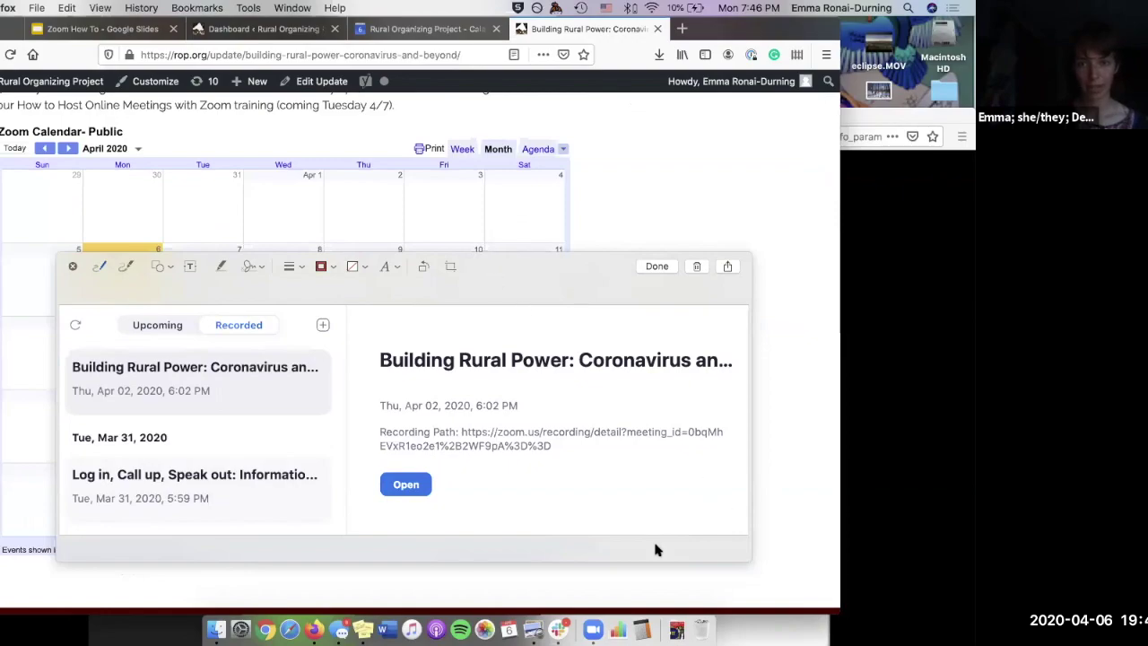
scroll(592, 350, up, 8)
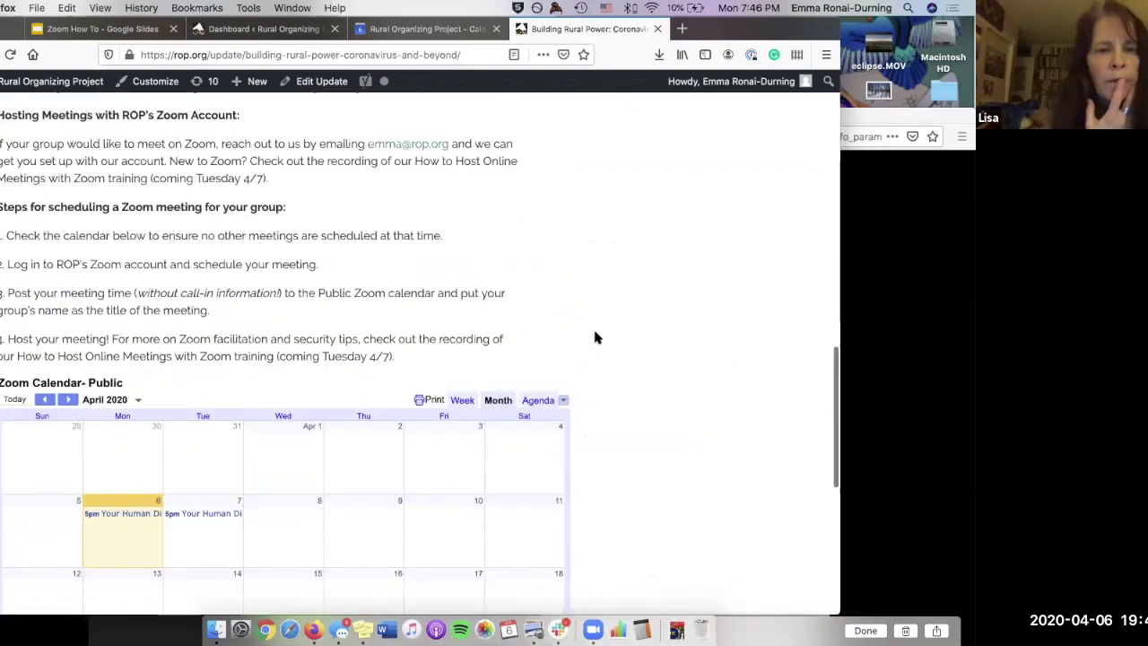
- Raise the display brightness and reveal the Building Rural Power: Coronavirus And Beyond page listed under the site's Updates section
scroll(601, 343, up, 2)
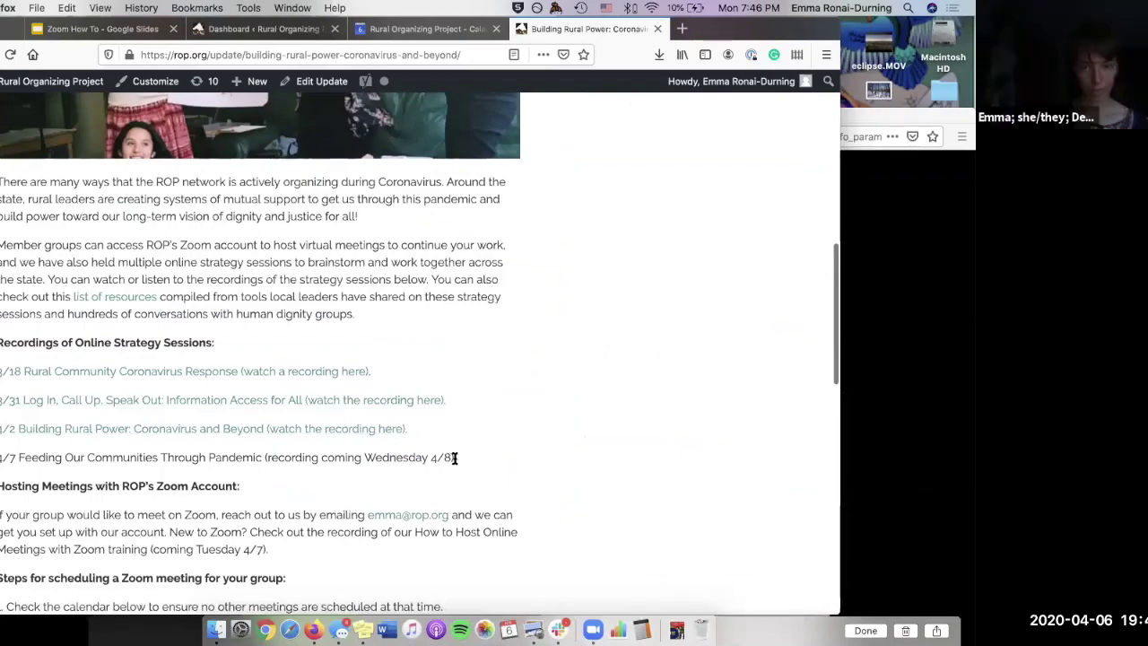
scroll(553, 422, up, 10)
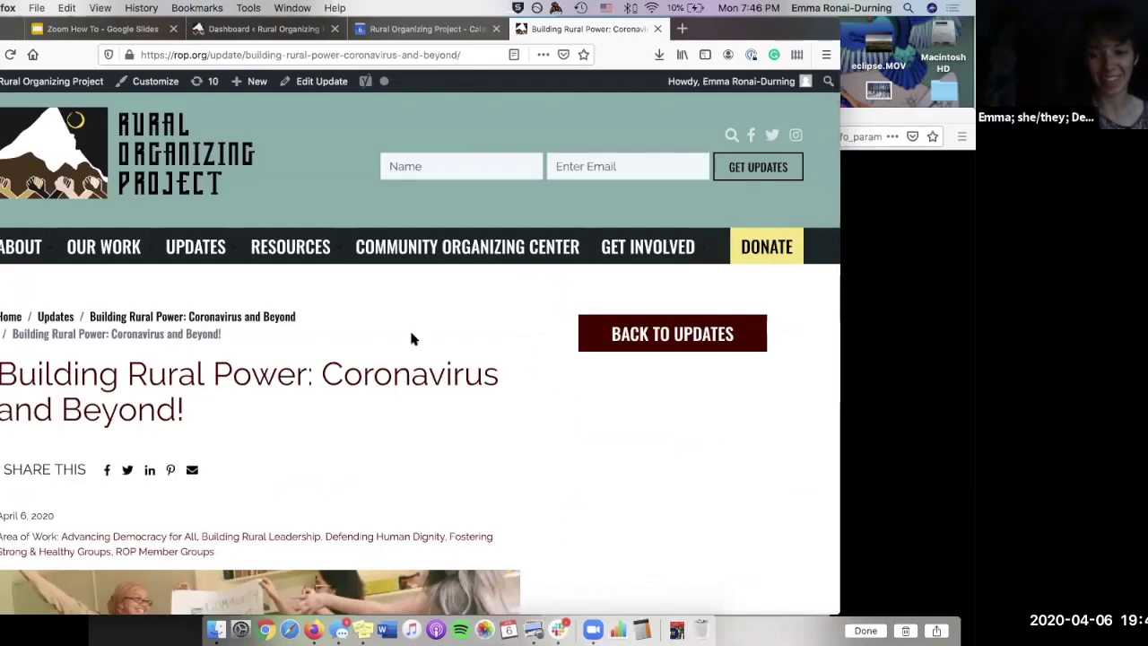
key(F2)
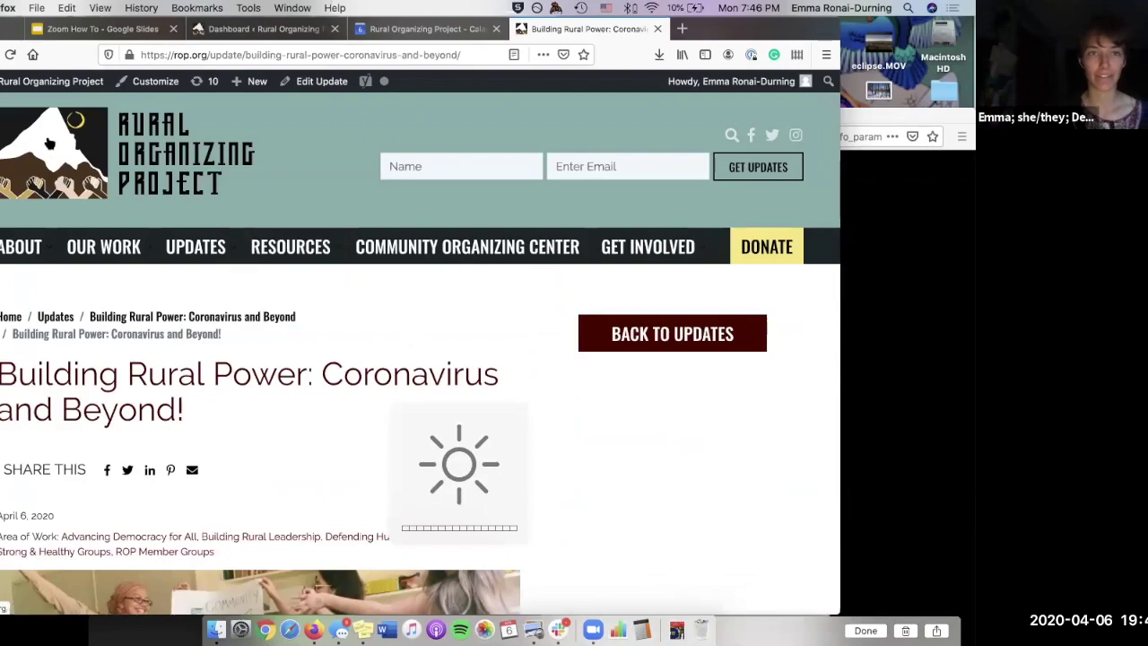
mouse_move(192, 255)
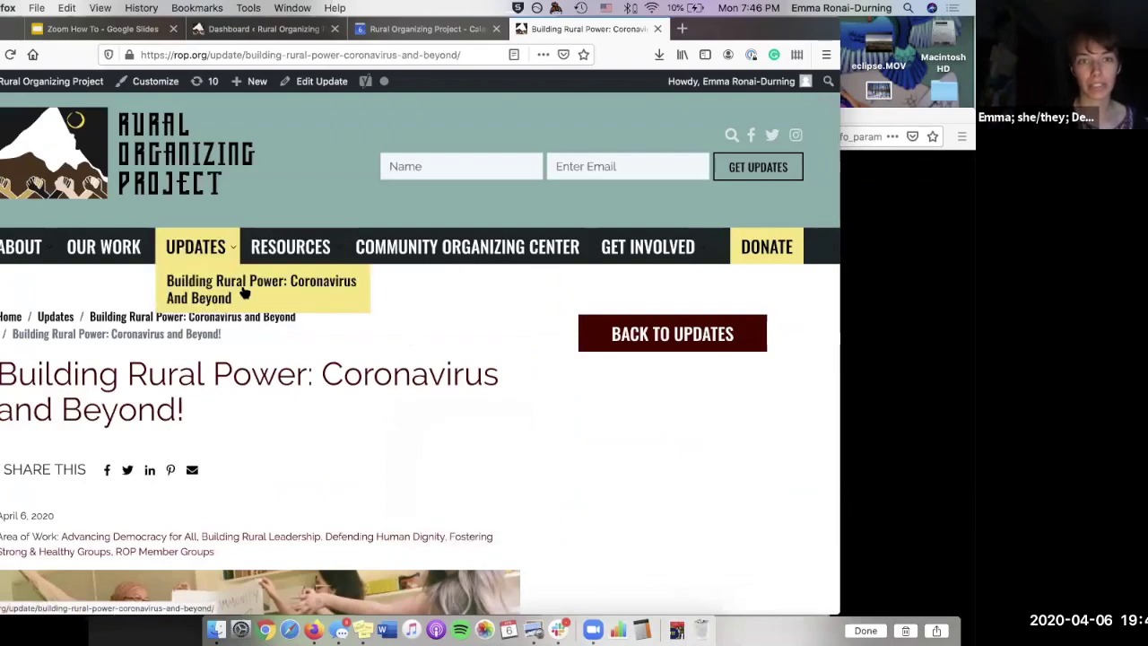
- Review the page's strategy session recordings, the Hosting Meetings with ROP's Zoom Account section and the meeting scheduling steps
scroll(302, 359, down, 6)
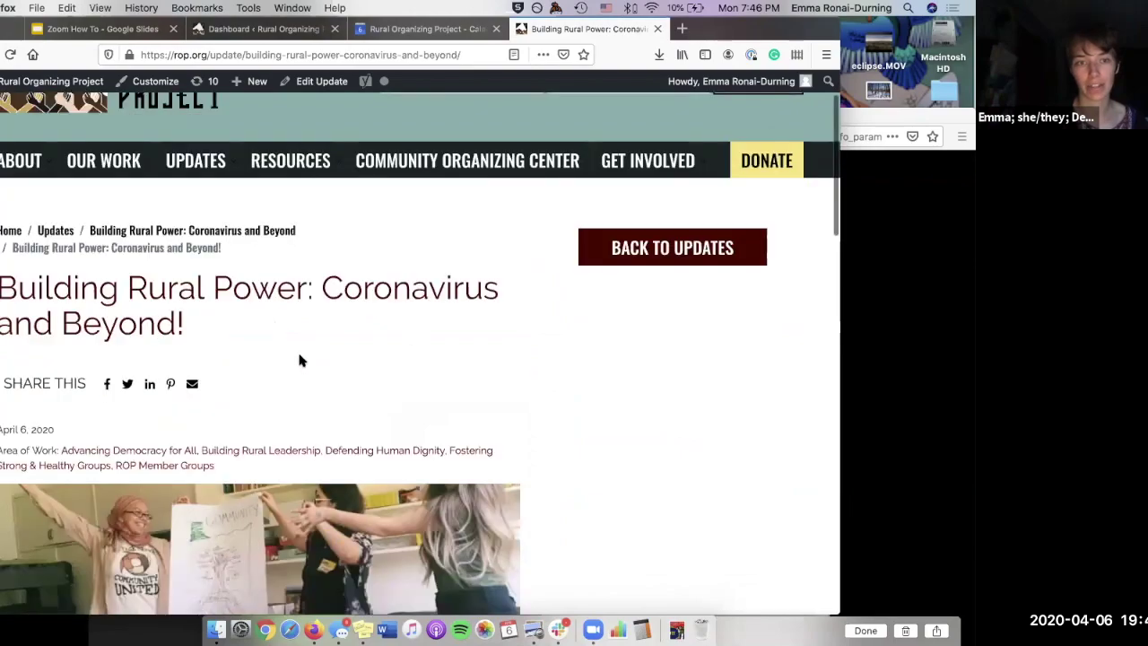
scroll(300, 357, down, 2)
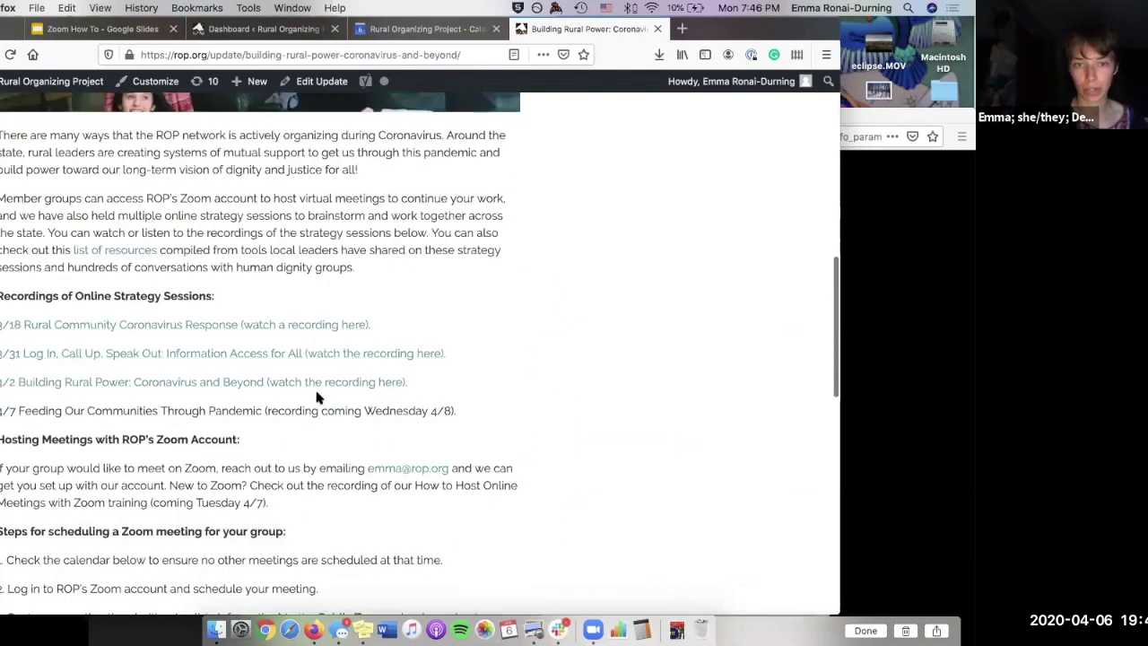
scroll(315, 388, down, 2)
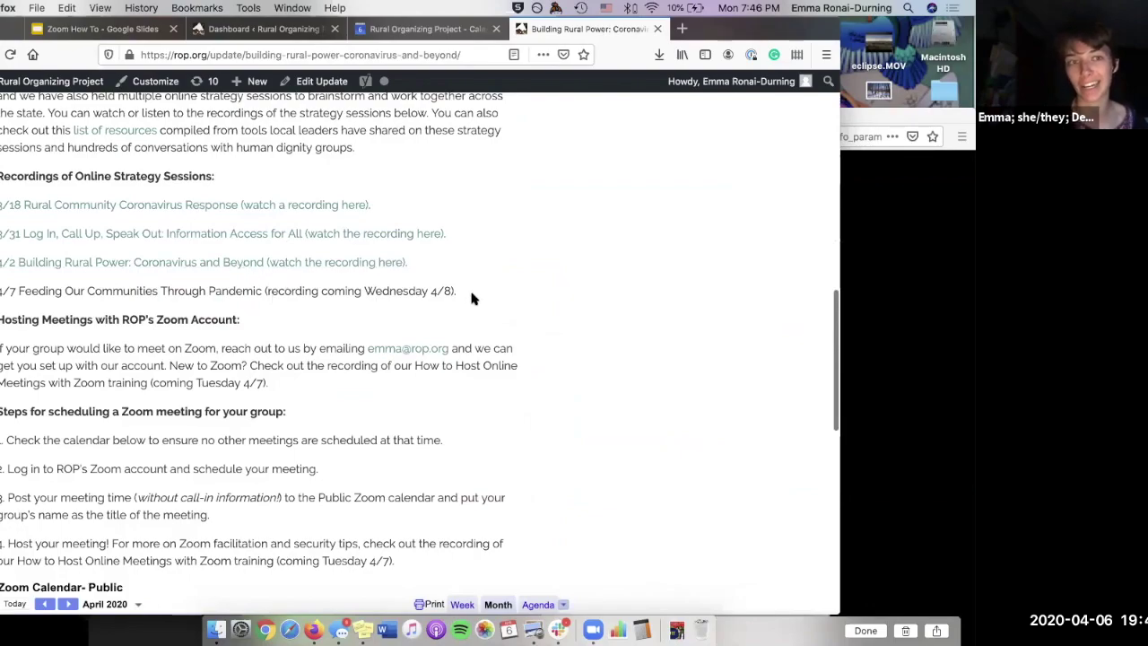
scroll(471, 296, down, 3)
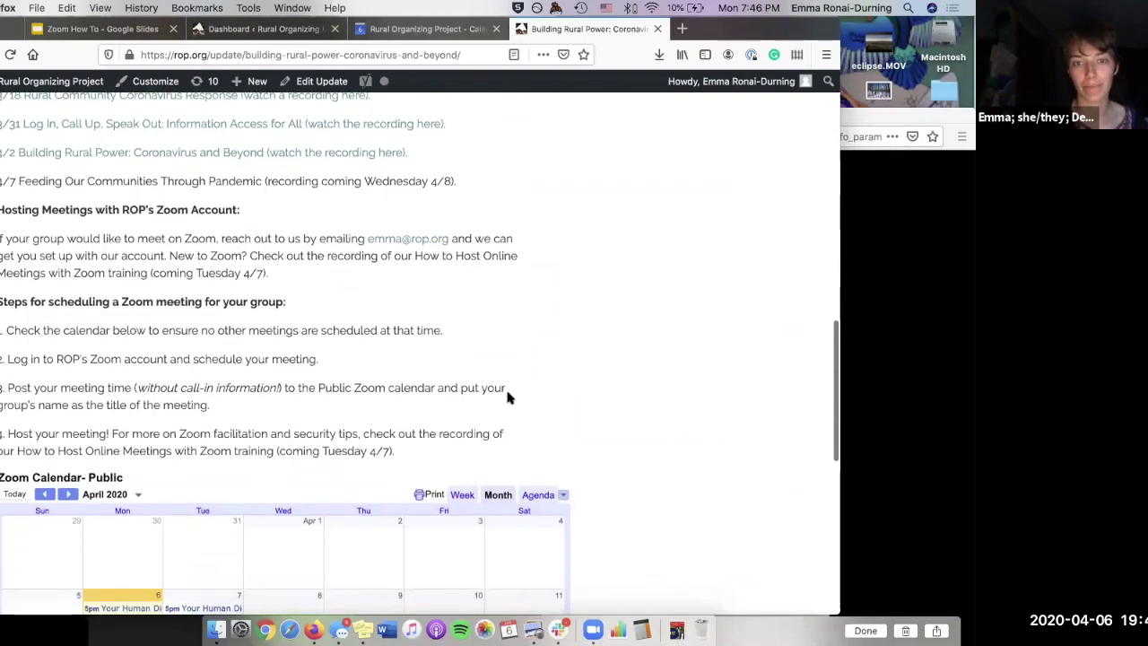
scroll(617, 438, down, 1)
- Return to the heading of the Building Rural Power: Coronavirus and Beyond! page and point out its title
scroll(614, 430, up, 10)
scroll(613, 427, up, 2)
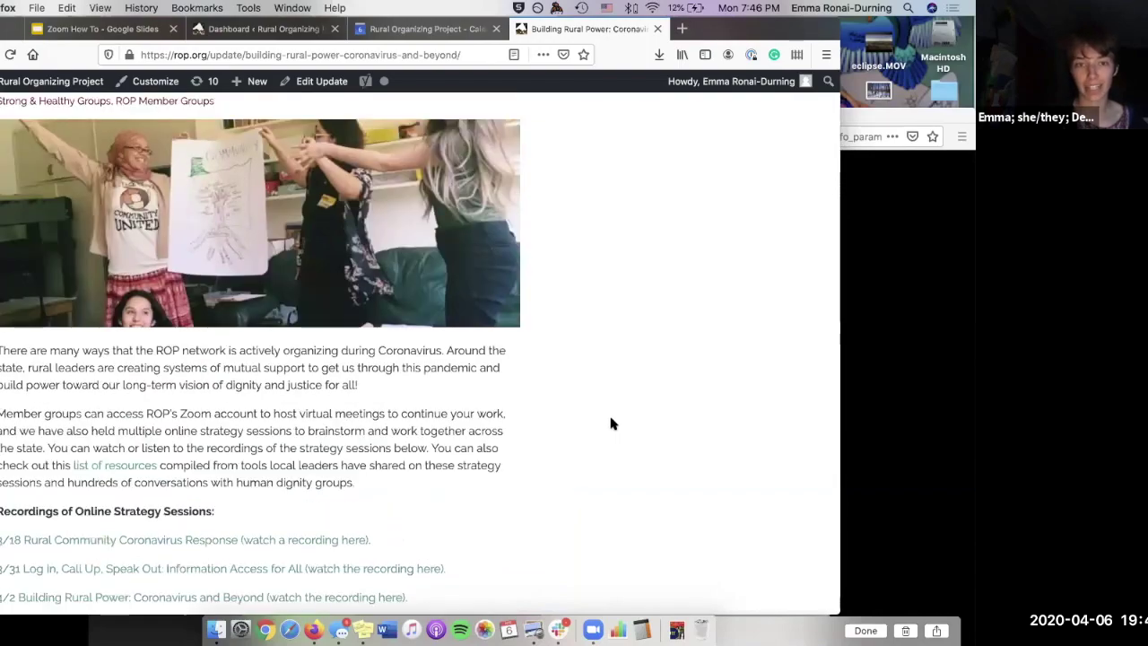
scroll(589, 417, up, 10)
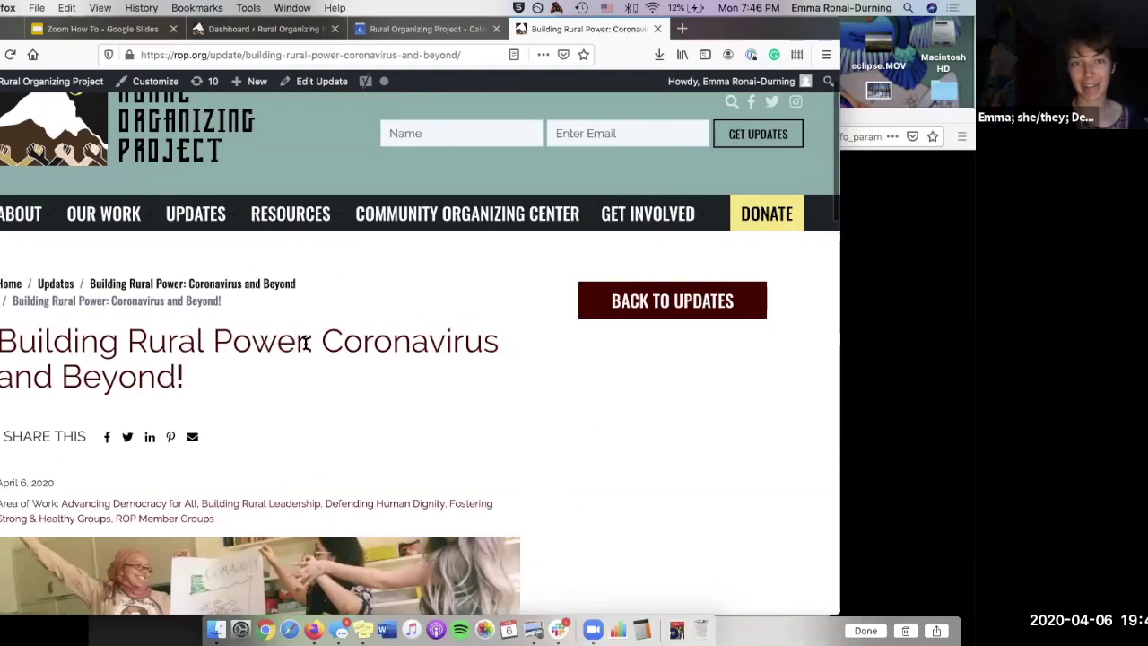
drag(323, 352, 388, 371)
click(387, 371)
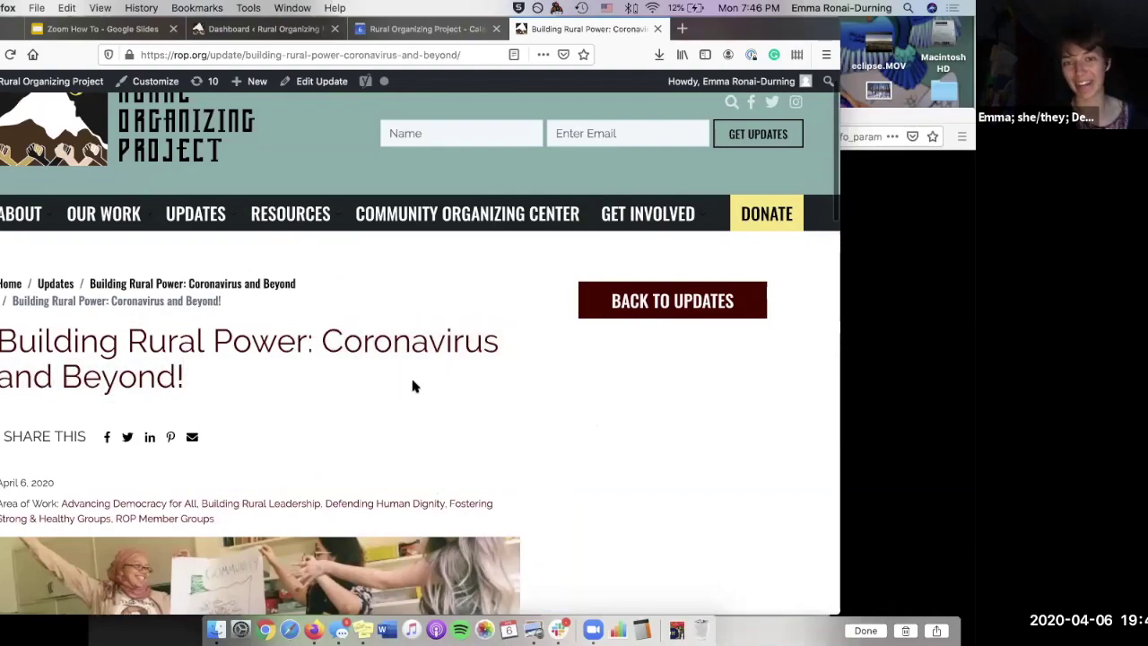
- Display the public Zoom calendar for April 2020 together with the steps for scheduling a group meeting
scroll(546, 439, down, 1)
scroll(547, 448, down, 10)
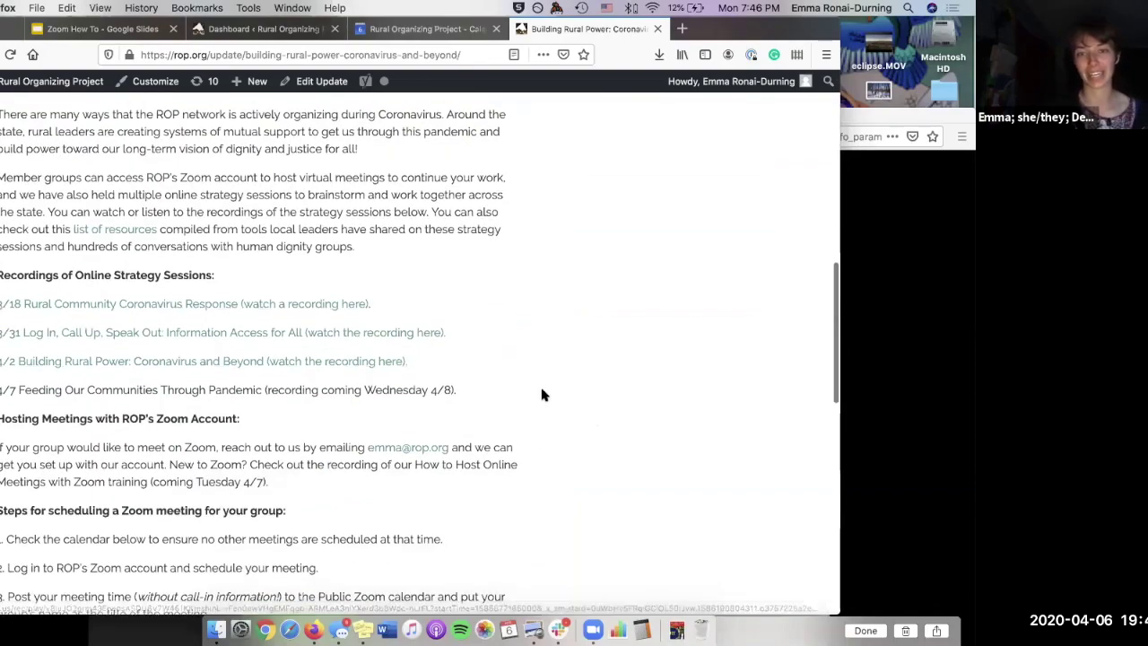
scroll(543, 391, down, 5)
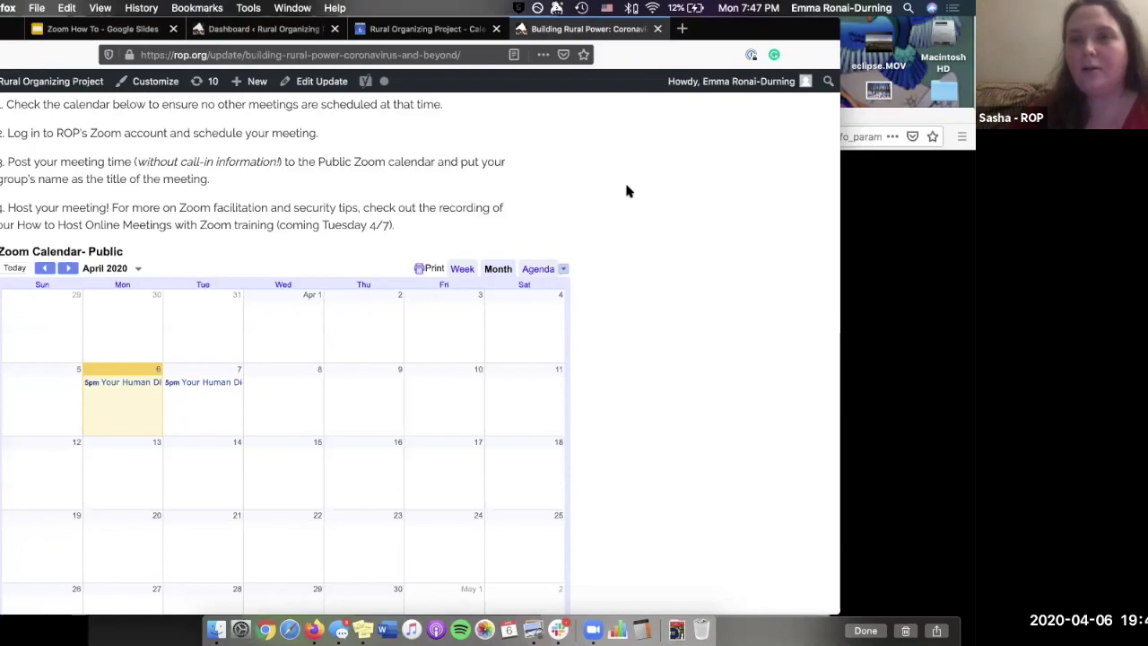
click(627, 190)
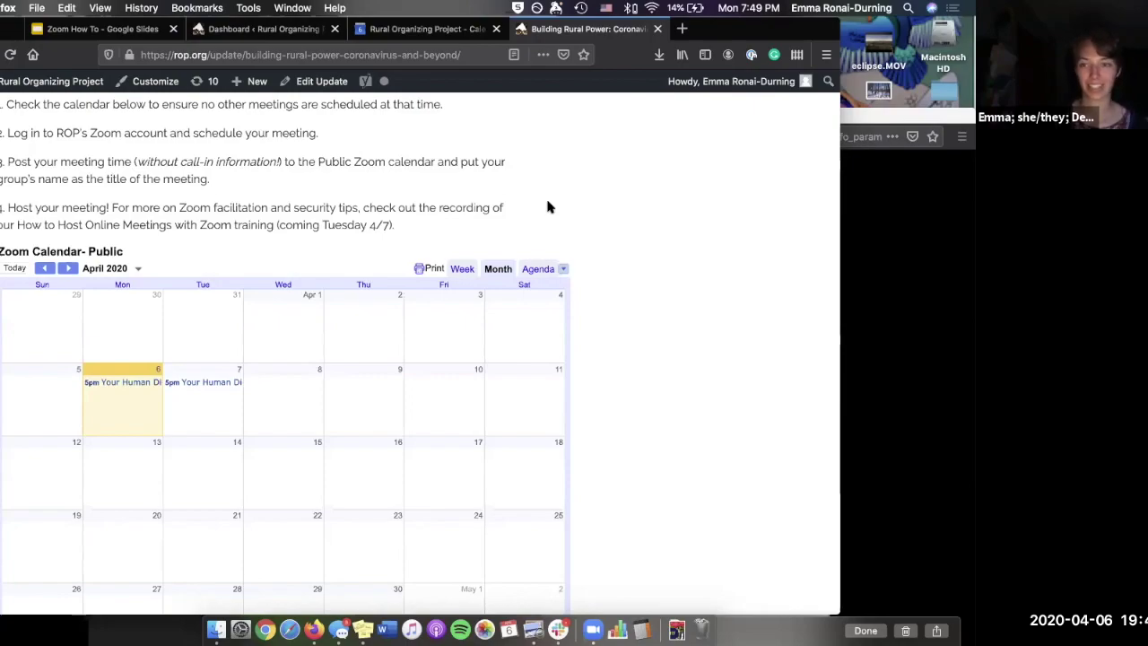
scroll(593, 212, up, 10)
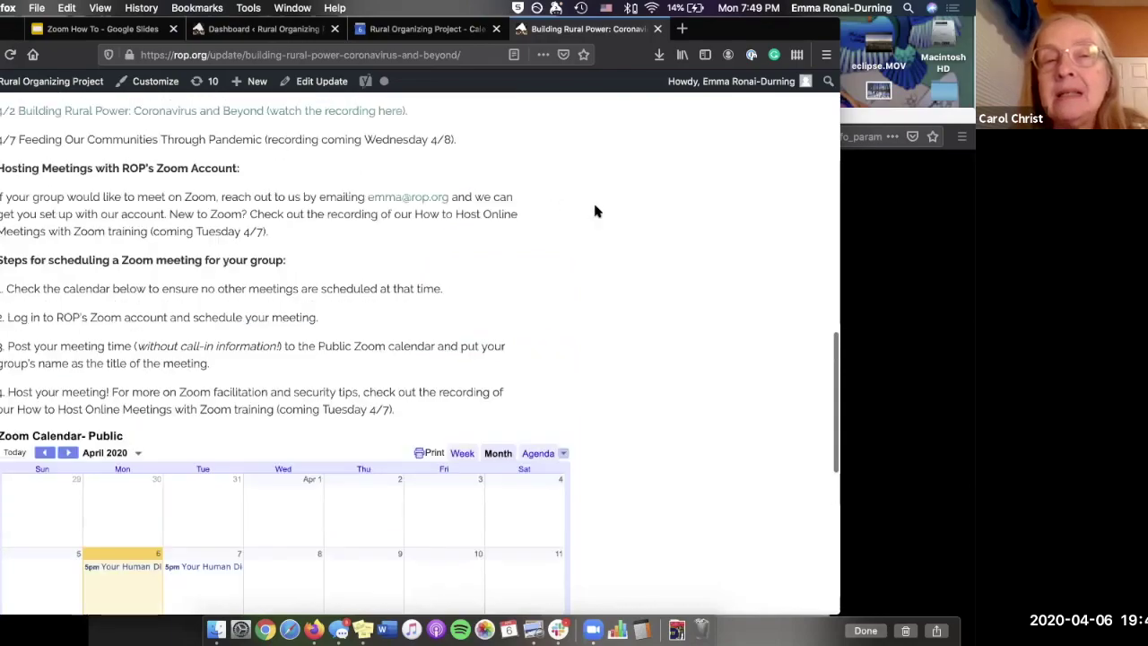
scroll(595, 211, up, 10)
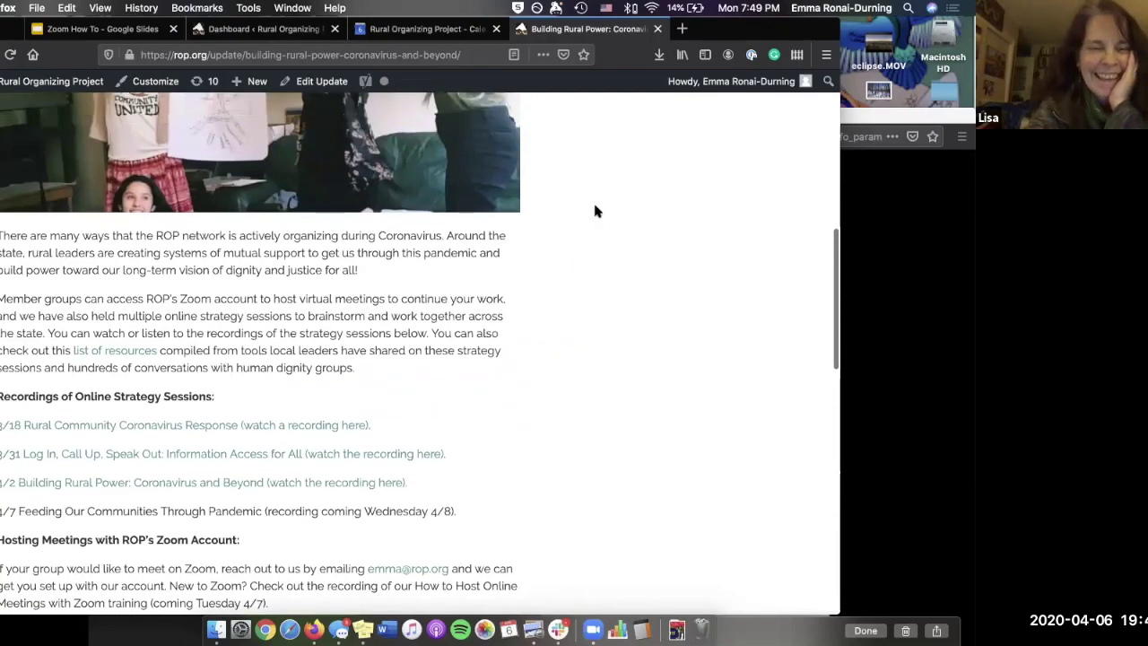
scroll(549, 212, up, 2)
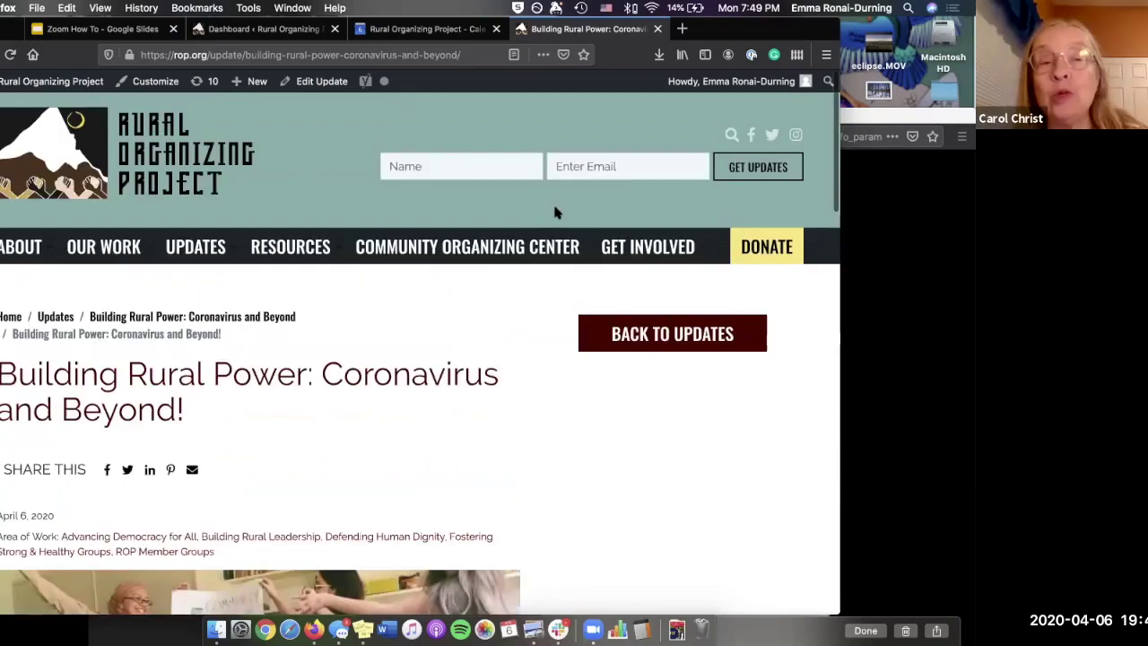
scroll(558, 273, down, 3)
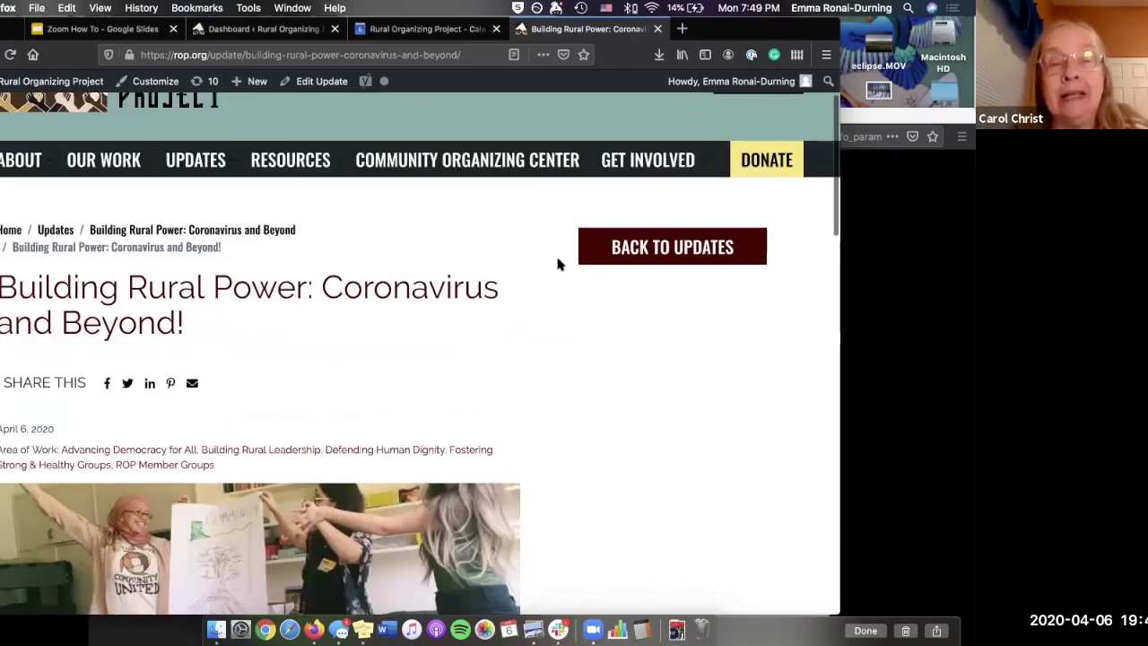
scroll(557, 260, down, 10)
scroll(559, 254, up, 15)
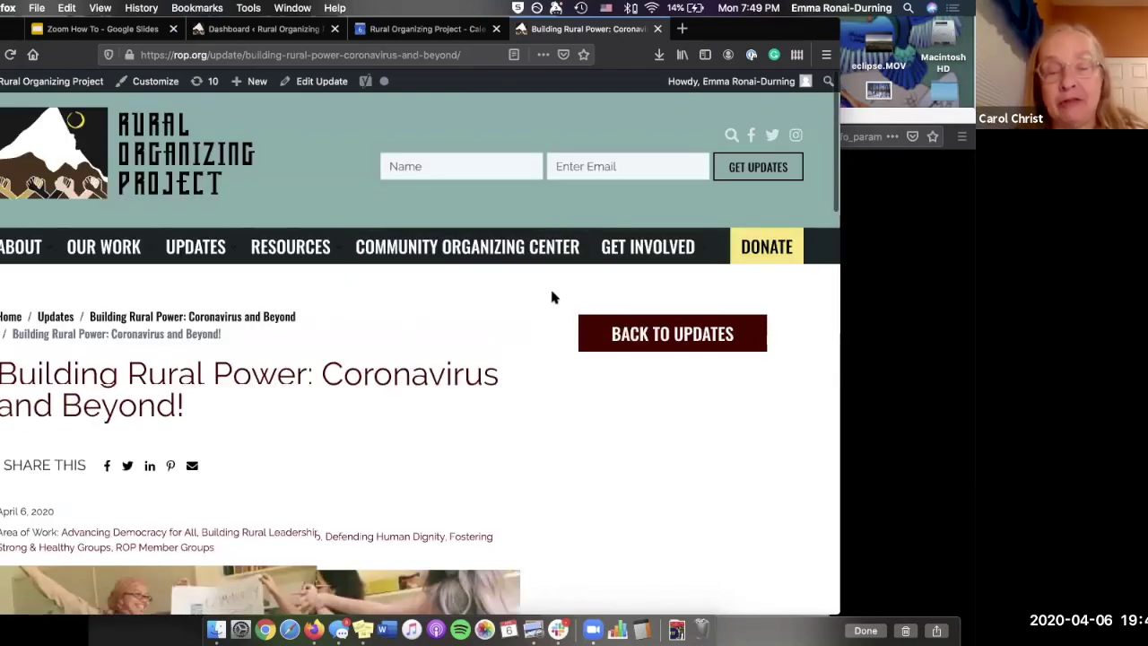
scroll(551, 297, down, 10)
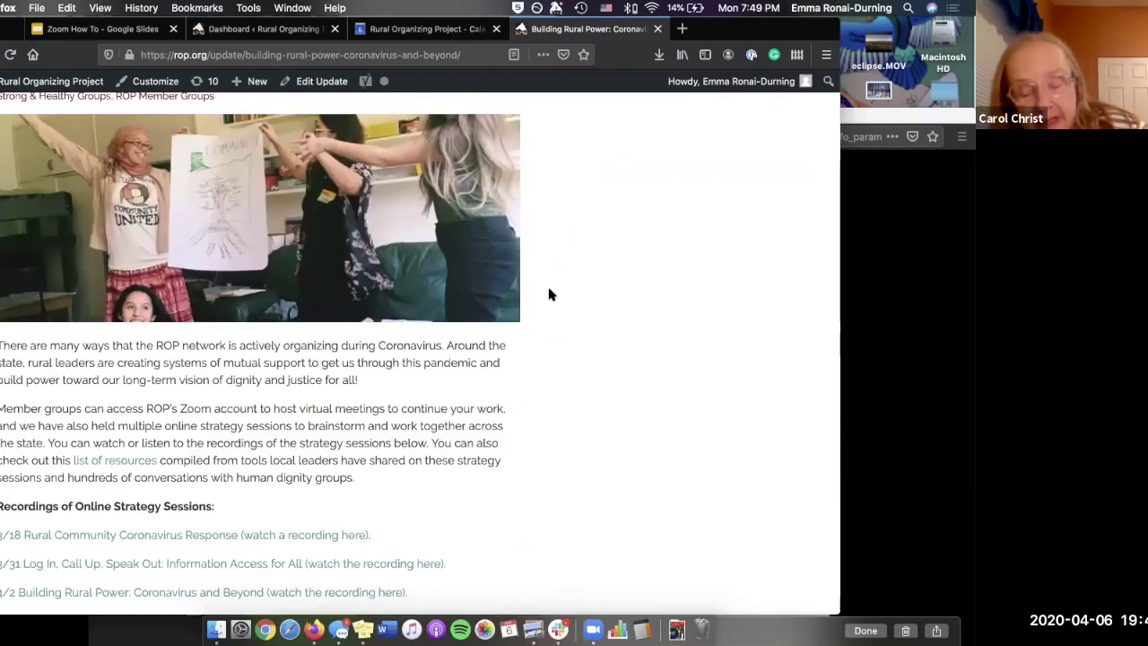